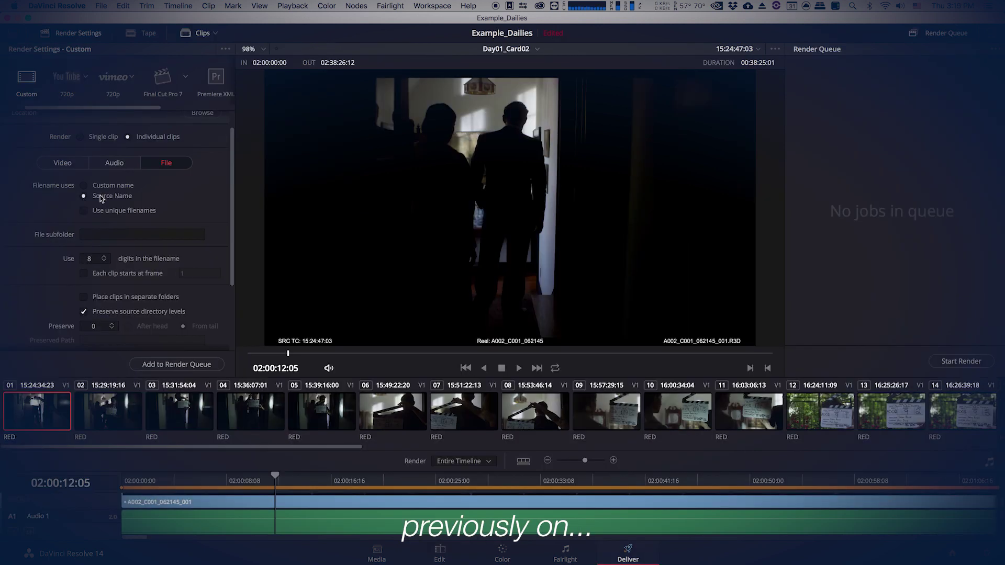
- In Resolve, enable unique render file names and start exporting the Day01_Card01 timeline
{"action": "left_click", "coordinate": [84, 210]}
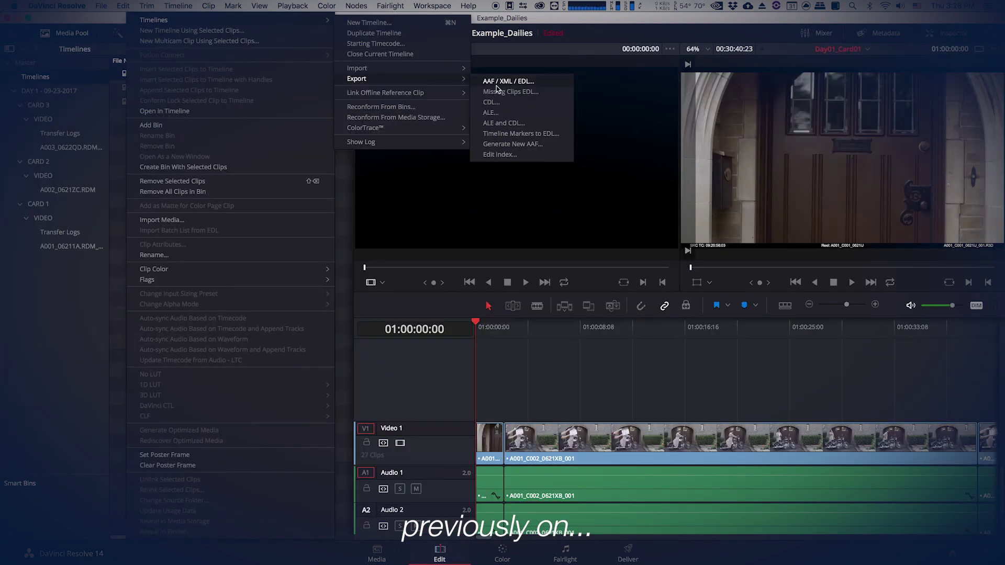
{"action": "left_click", "coordinate": [496, 84]}
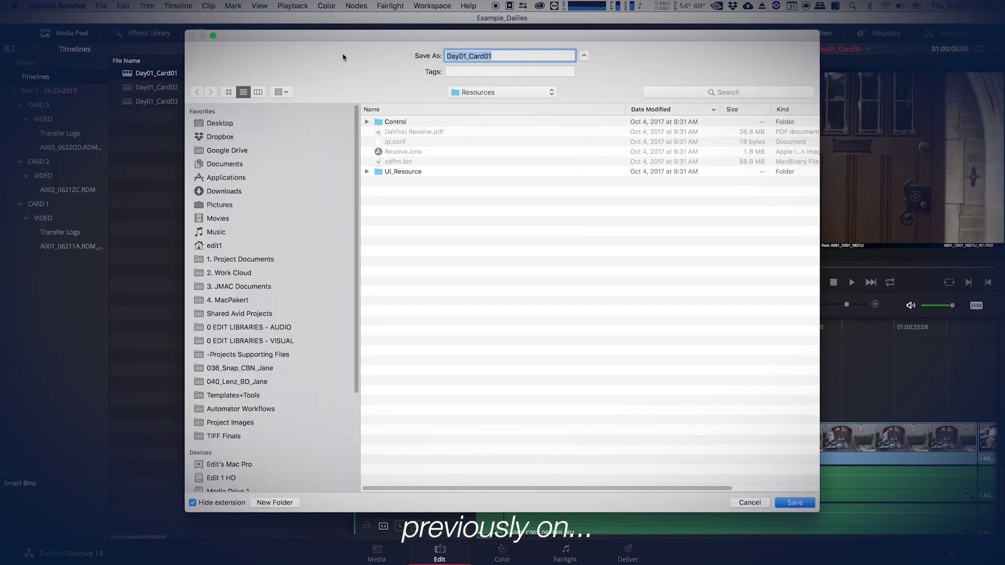
{"action": "scroll", "coordinate": [269, 314], "scroll_direction": "down", "scroll_amount": 5}
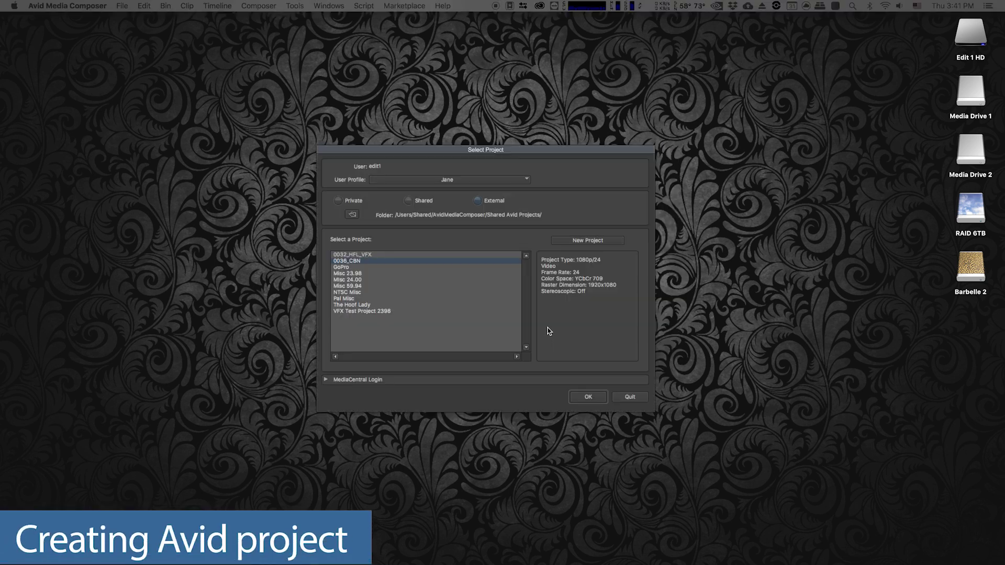
- Create a 1080p/23.976 project named 'Example Dailies' with YCbCr 709 colour space
{"action": "left_click", "coordinate": [554, 238]}
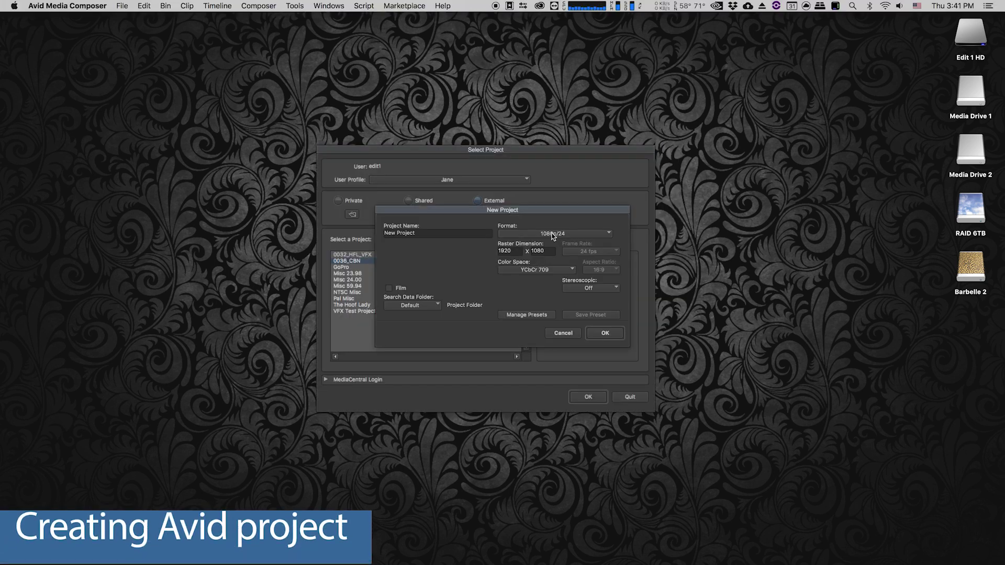
{"action": "left_click", "coordinate": [552, 235]}
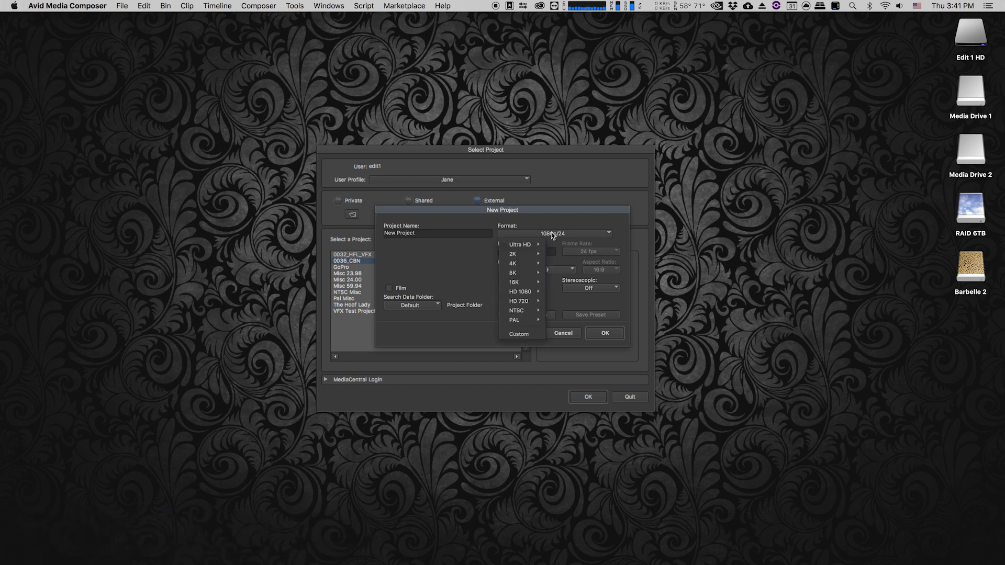
{"action": "mouse_move", "coordinate": [522, 294]}
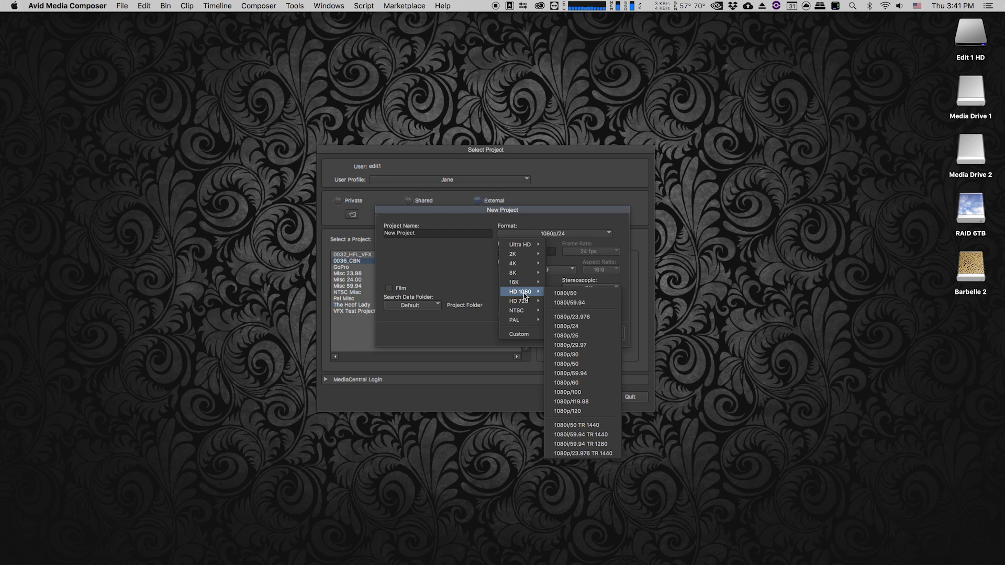
{"action": "left_click", "coordinate": [572, 317]}
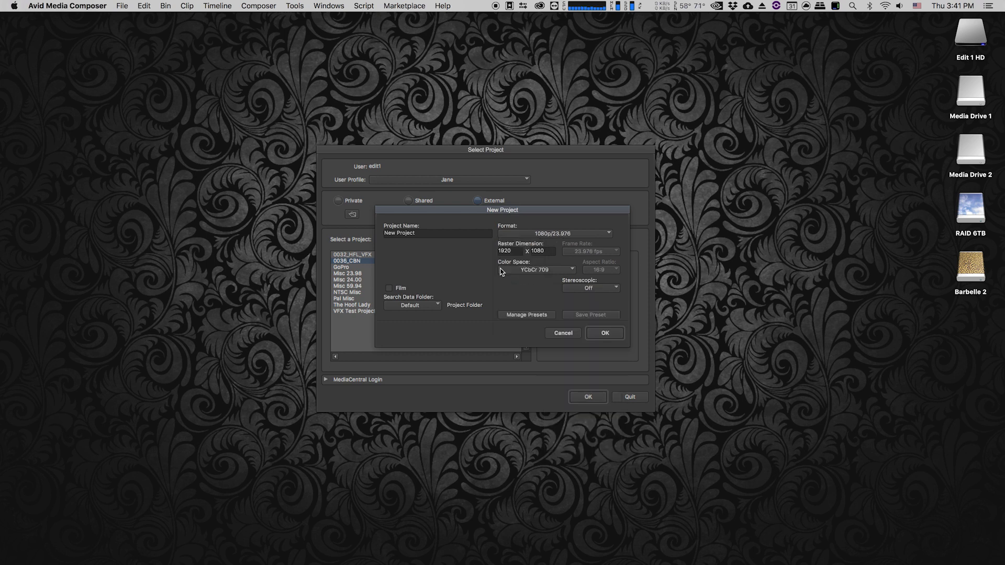
{"action": "left_click", "coordinate": [501, 270]}
{"action": "left_click", "coordinate": [501, 272]}
{"action": "triple_click", "coordinate": [448, 235]}
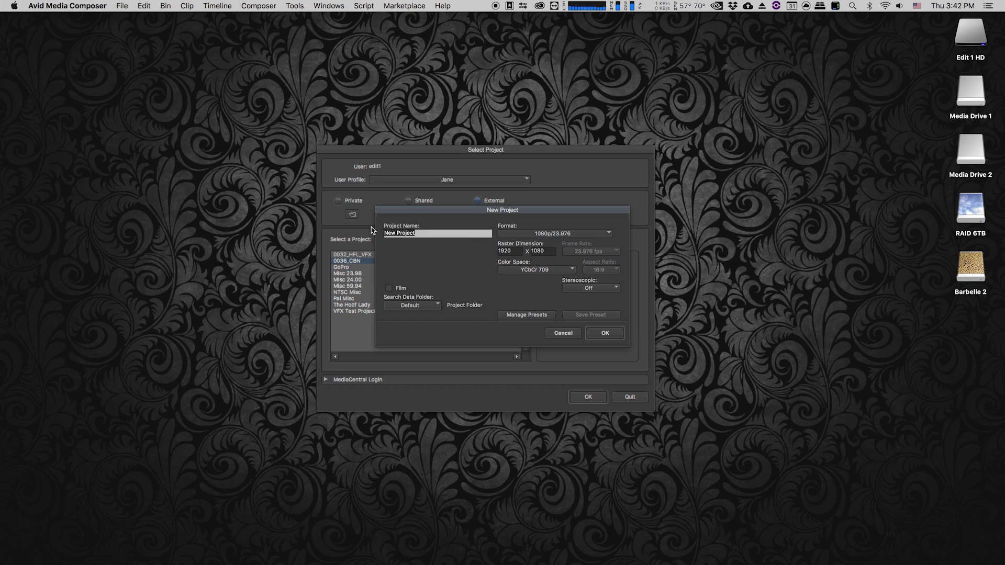
{"action": "type", "text": "Example Dailies"}
{"action": "left_click", "coordinate": [605, 333]}
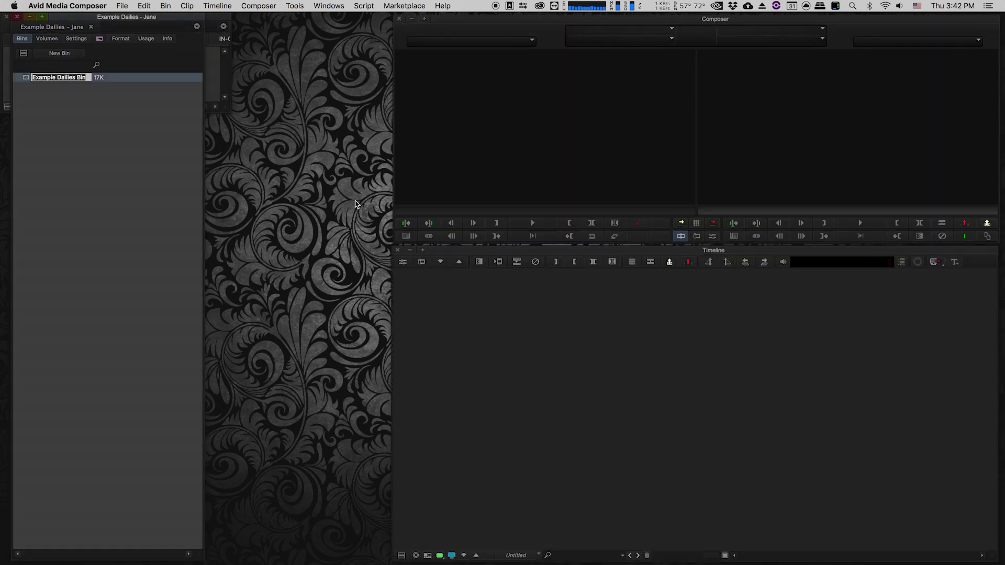
- Open the Example Dailies Bin in its own window, then reposition and enlarge it to show more columns
{"action": "double_click", "coordinate": [26, 77]}
{"action": "left_click_drag", "start_coordinate": [126, 18], "coordinate": [447, 285]}
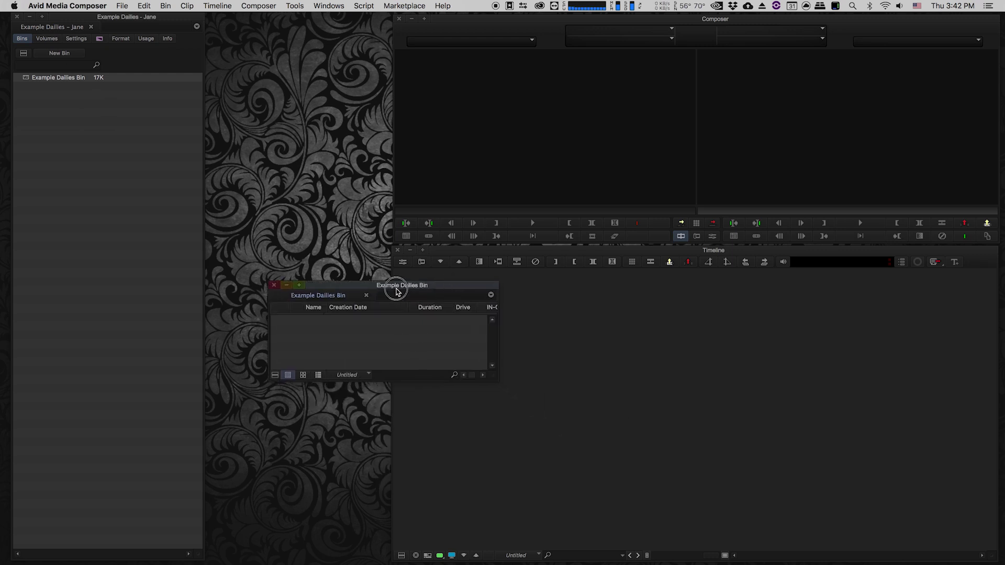
{"action": "left_click_drag", "start_coordinate": [396, 290], "coordinate": [349, 272]}
{"action": "left_click_drag", "start_coordinate": [446, 357], "coordinate": [695, 494]}
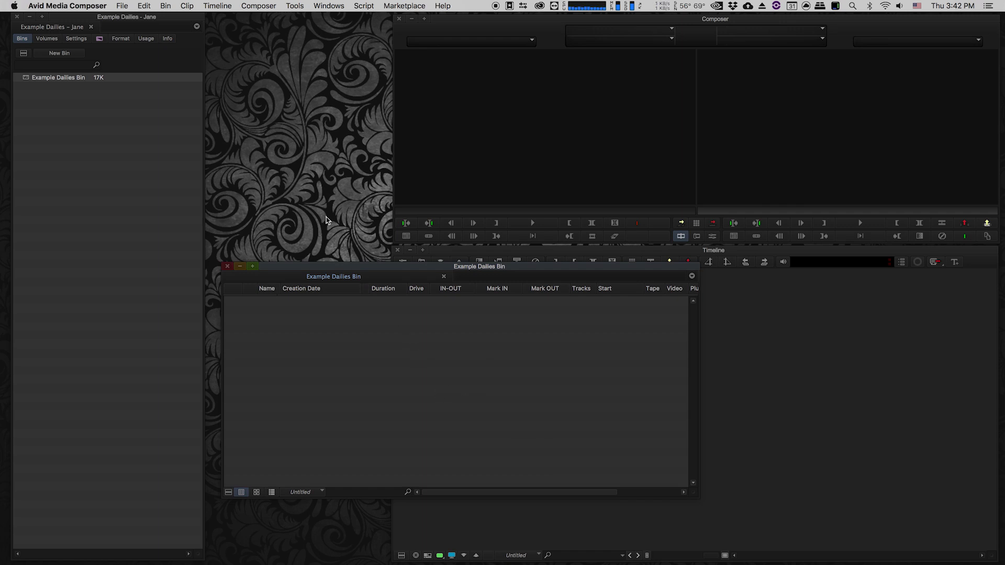
{"action": "left_click", "coordinate": [316, 204]}
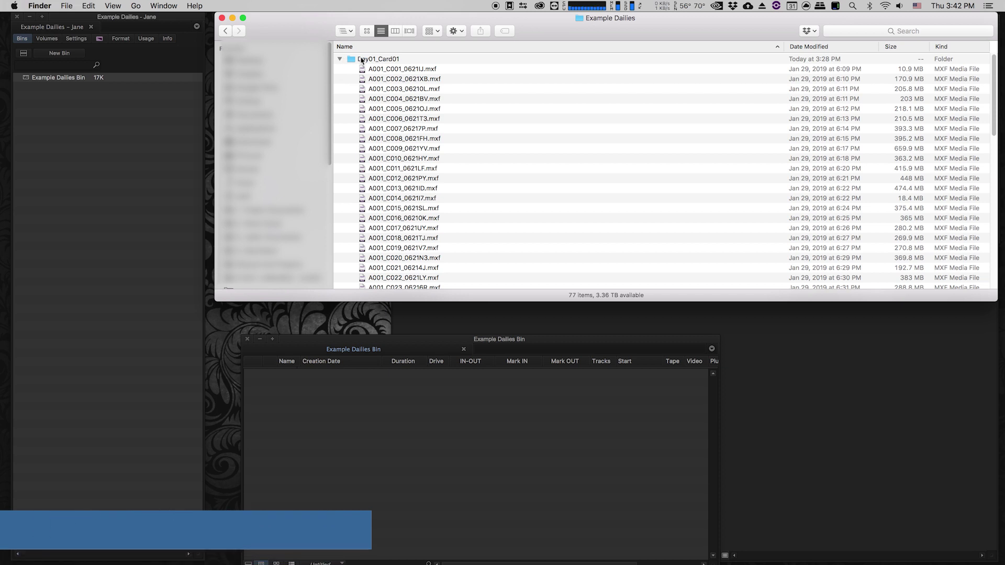
- Drag Day01_Card01.ale from Finder's Day01_Card01 folder into the Example Dailies Bin
{"action": "left_click", "coordinate": [363, 59]}
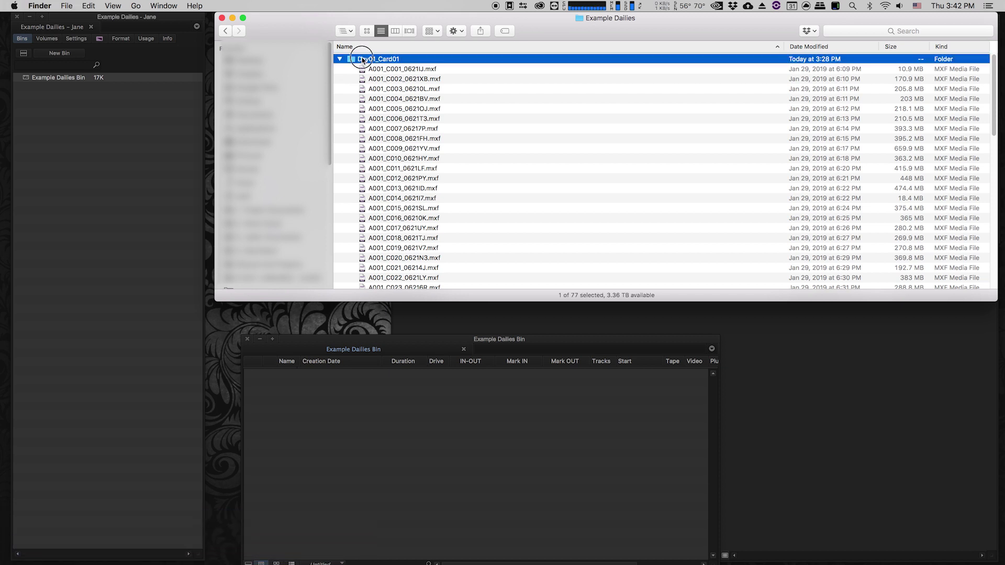
{"action": "key", "text": "cmd+Down"}
{"action": "scroll", "coordinate": [481, 167], "scroll_direction": "down", "scroll_amount": 3}
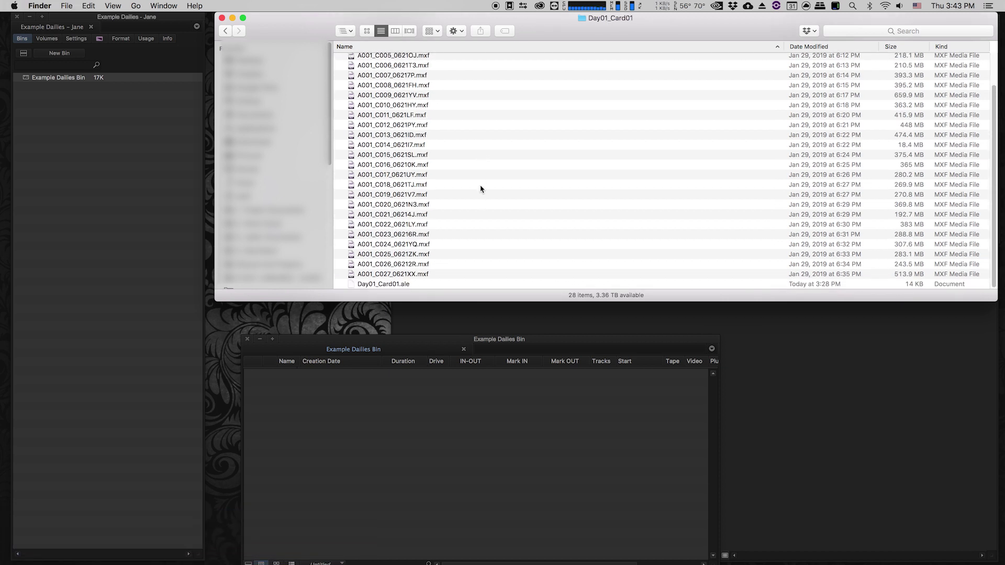
{"action": "left_click", "coordinate": [369, 285]}
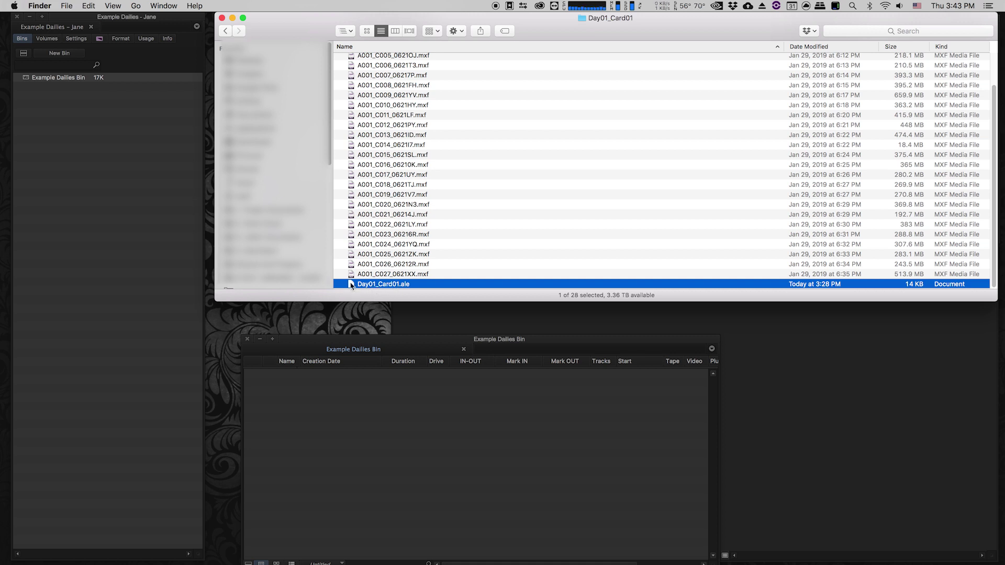
{"action": "left_click_drag", "start_coordinate": [350, 285], "coordinate": [468, 470]}
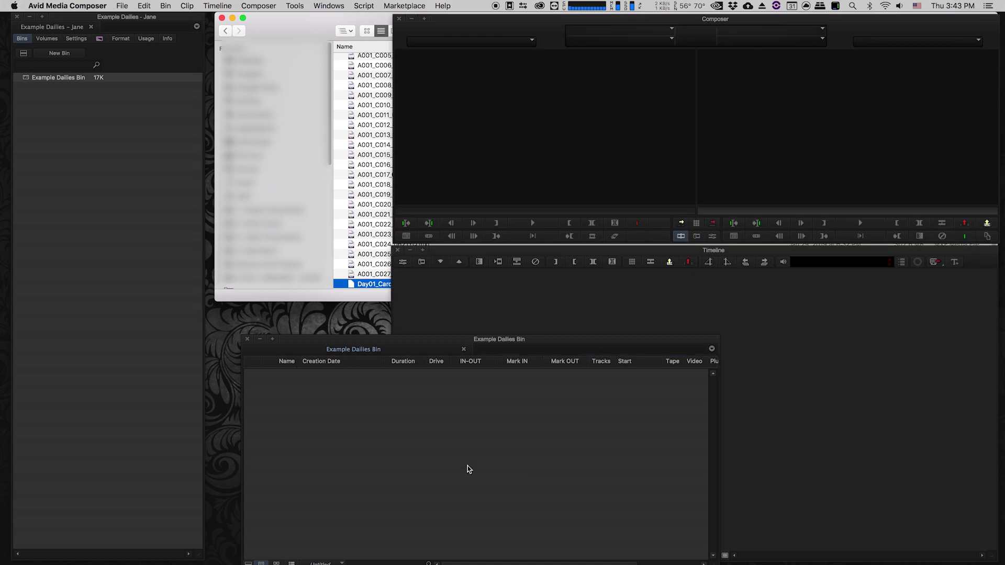
- Enlarge the bin, scroll its columns to check source paths, and apply the Dailies_V+A bin view
{"action": "left_click_drag", "start_coordinate": [500, 341], "coordinate": [432, 35]}
{"action": "left_click_drag", "start_coordinate": [646, 265], "coordinate": [885, 503]}
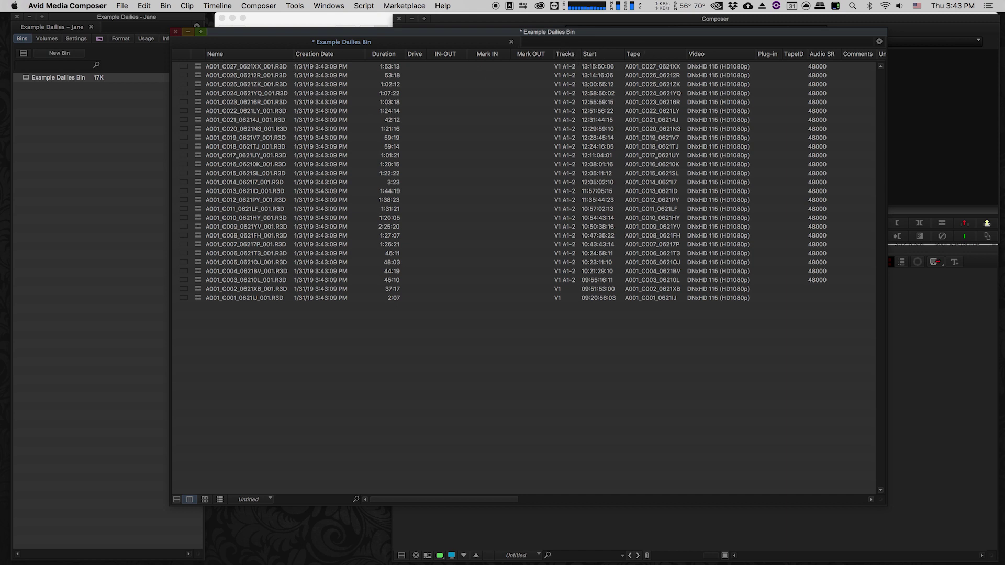
{"action": "left_click", "coordinate": [245, 499]}
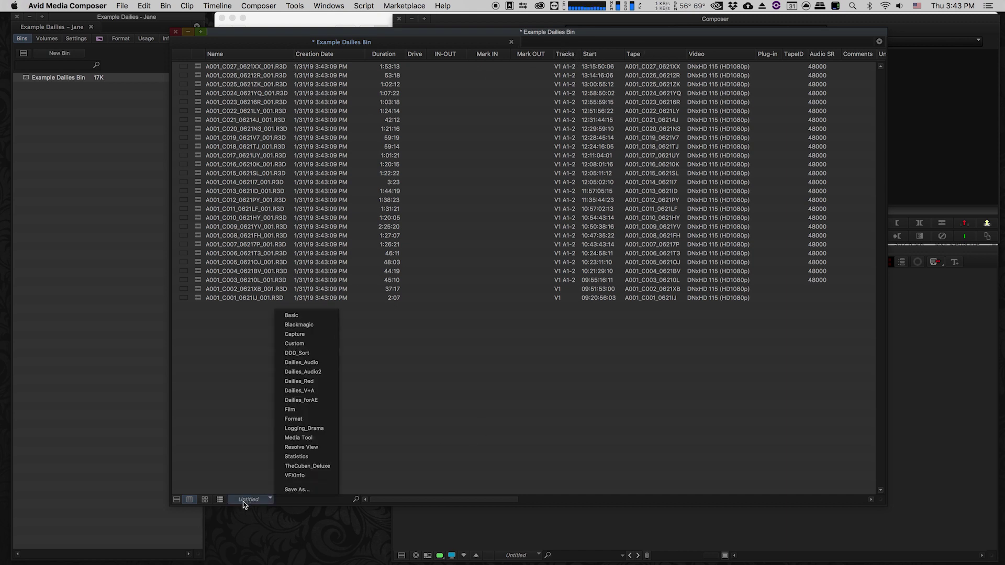
{"action": "left_click", "coordinate": [240, 500]}
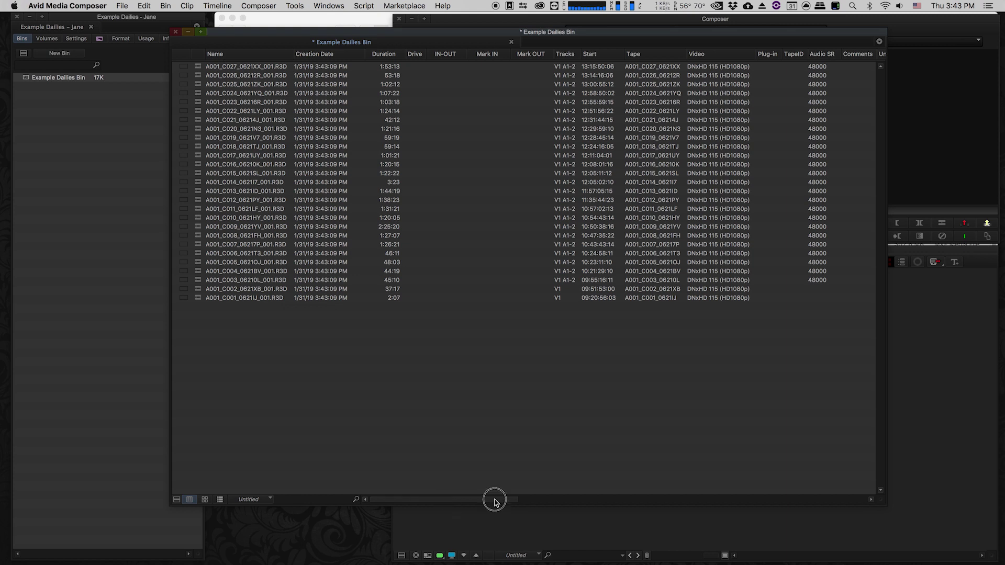
{"action": "left_click_drag", "start_coordinate": [494, 500], "coordinate": [688, 498]}
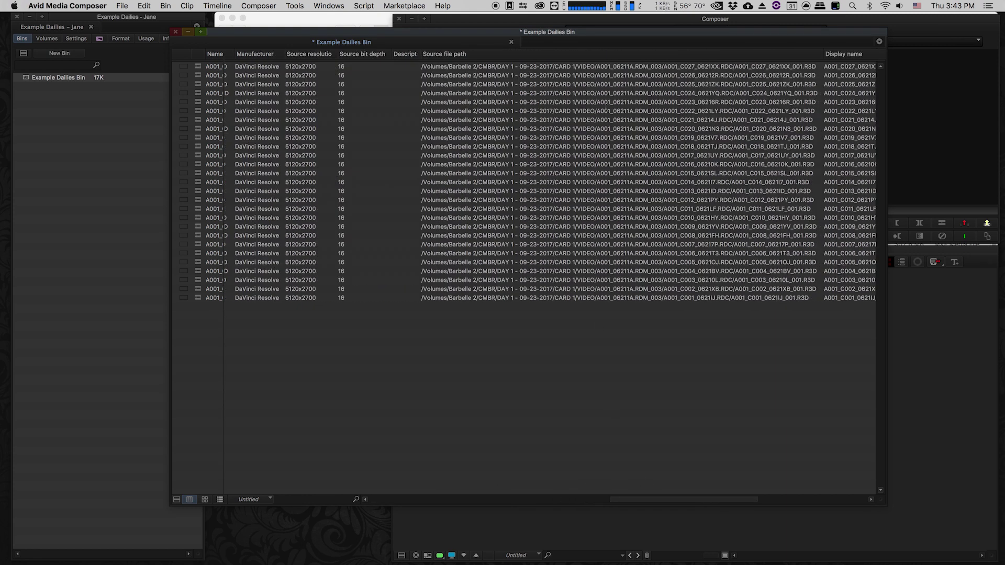
{"action": "left_click_drag", "start_coordinate": [618, 501], "coordinate": [258, 498]}
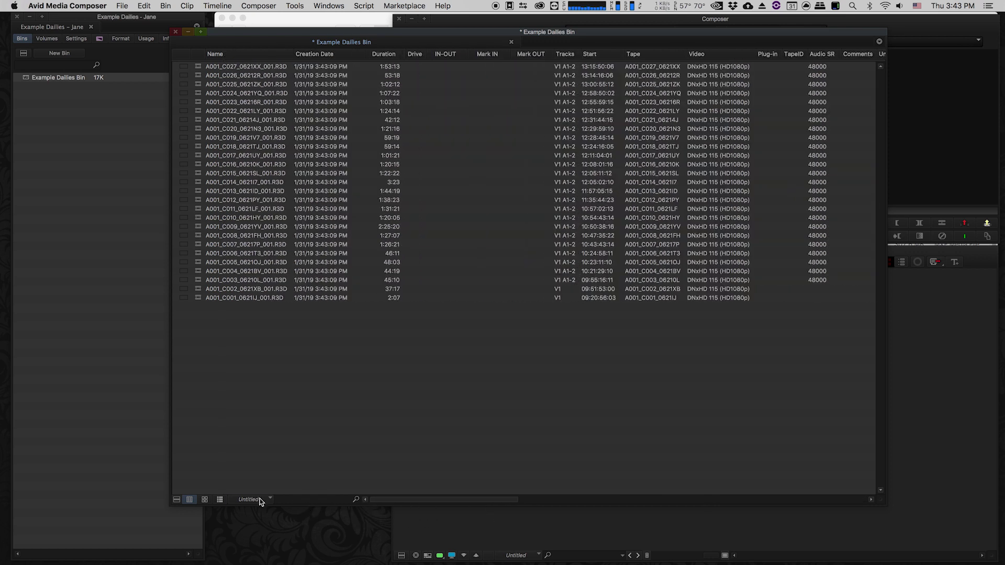
{"action": "left_click", "coordinate": [261, 501]}
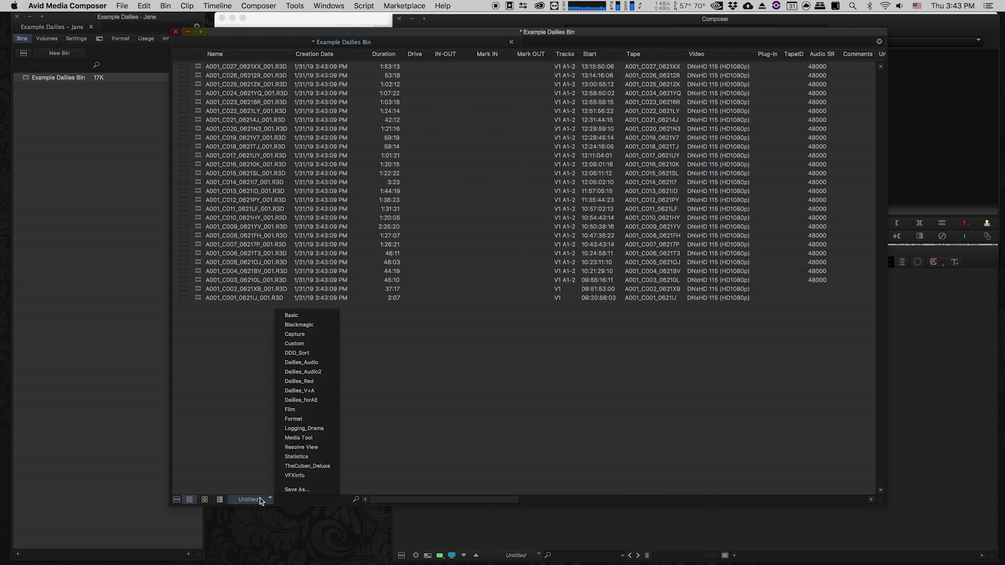
{"action": "left_click", "coordinate": [318, 391]}
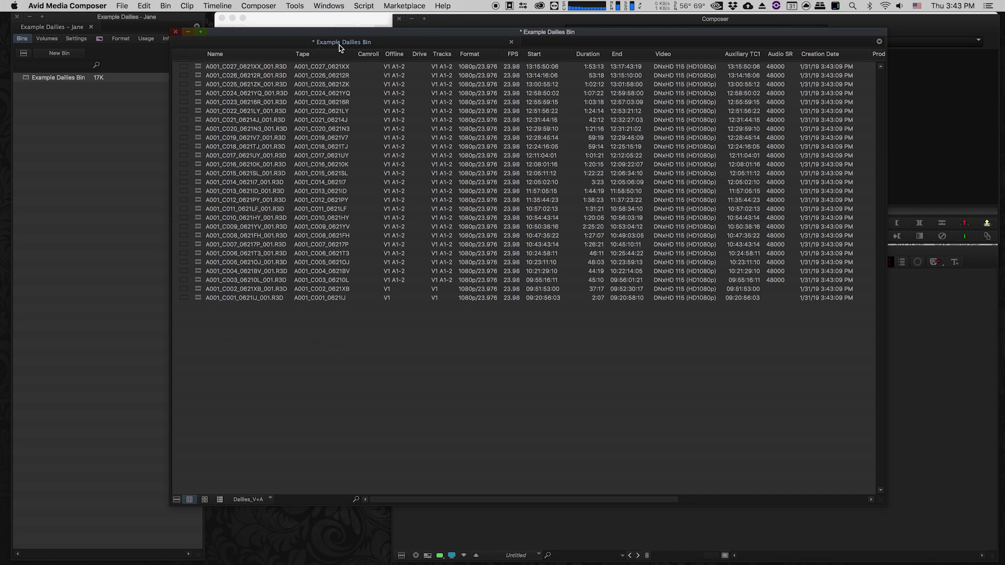
- Rename the Example Dailies Bin to Day01_Card01 and save it with Cmd+S
{"action": "left_click", "coordinate": [70, 79]}
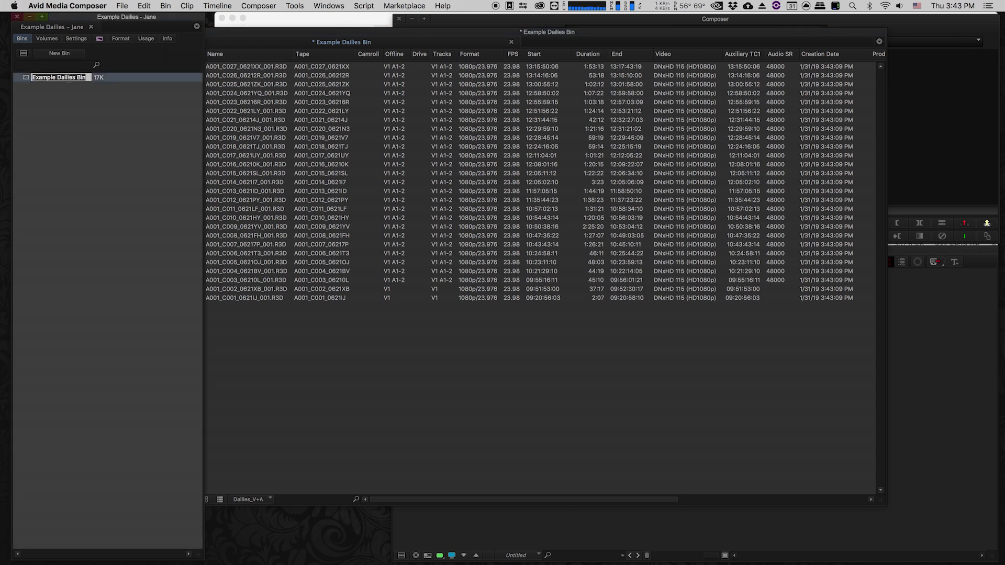
{"action": "type", "text": "Day01_Card01"}
{"action": "key", "text": "Return"}
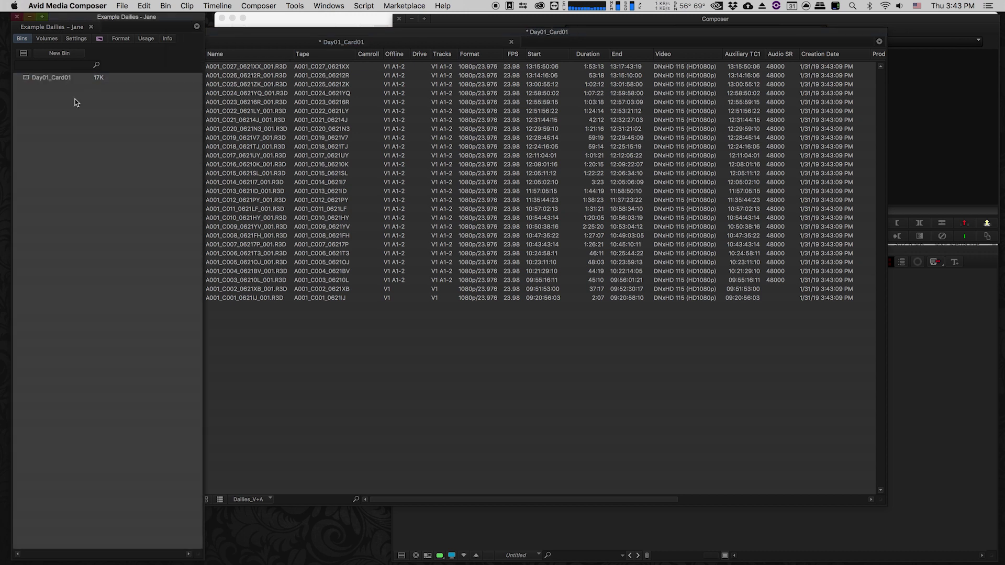
{"action": "double_click", "coordinate": [25, 78]}
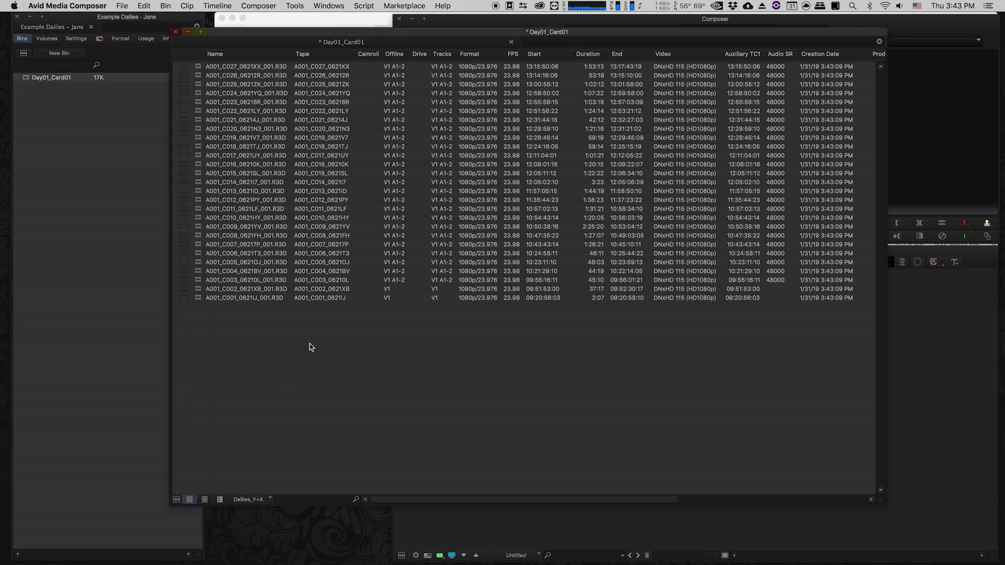
{"action": "key", "text": "super+s"}
- In Finder, copy all 27 MXF files from the Day01_Card01 folder
{"action": "key", "text": "super+Tab"}
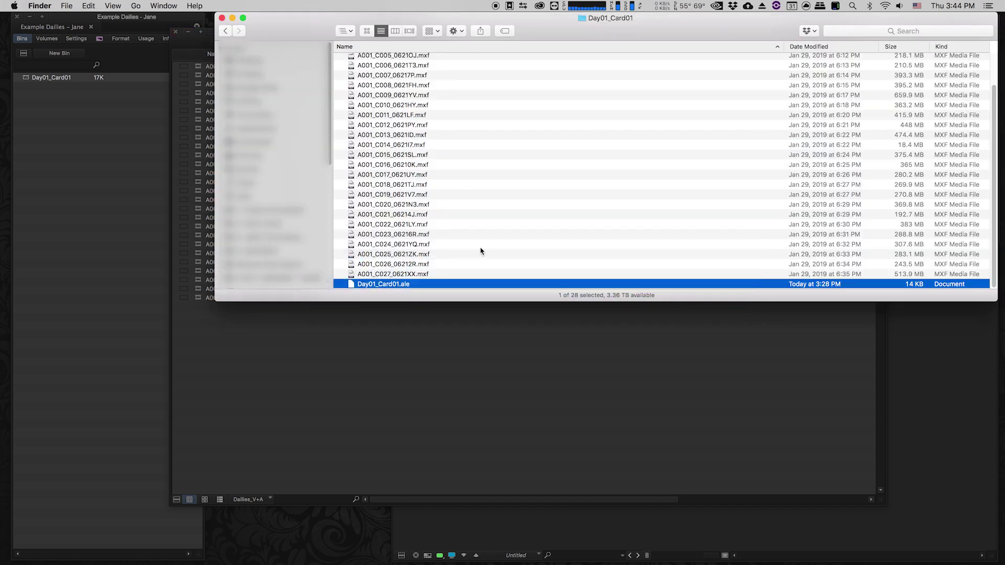
{"action": "left_click_drag", "start_coordinate": [664, 26], "coordinate": [576, 29]}
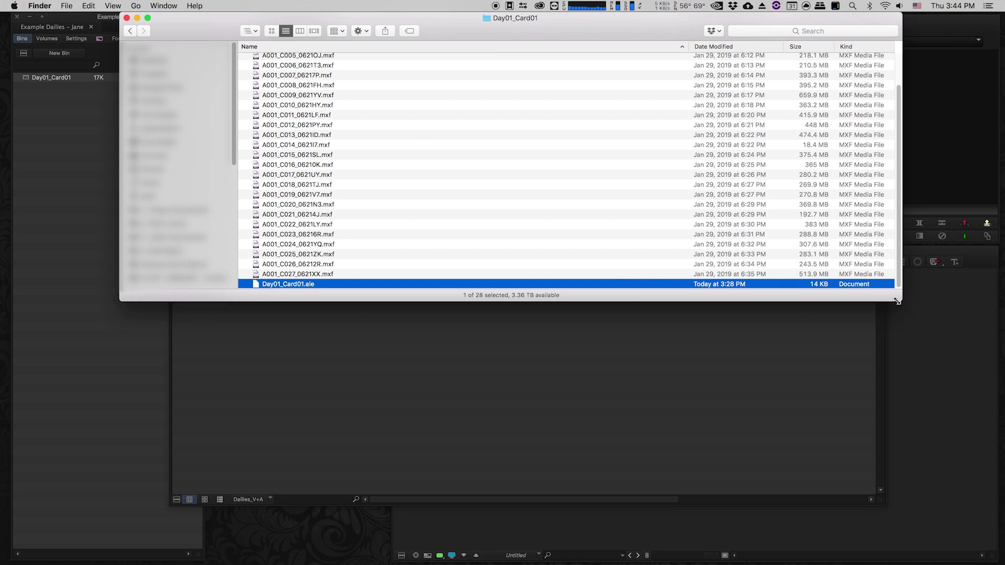
{"action": "left_click_drag", "start_coordinate": [898, 301], "coordinate": [953, 564]}
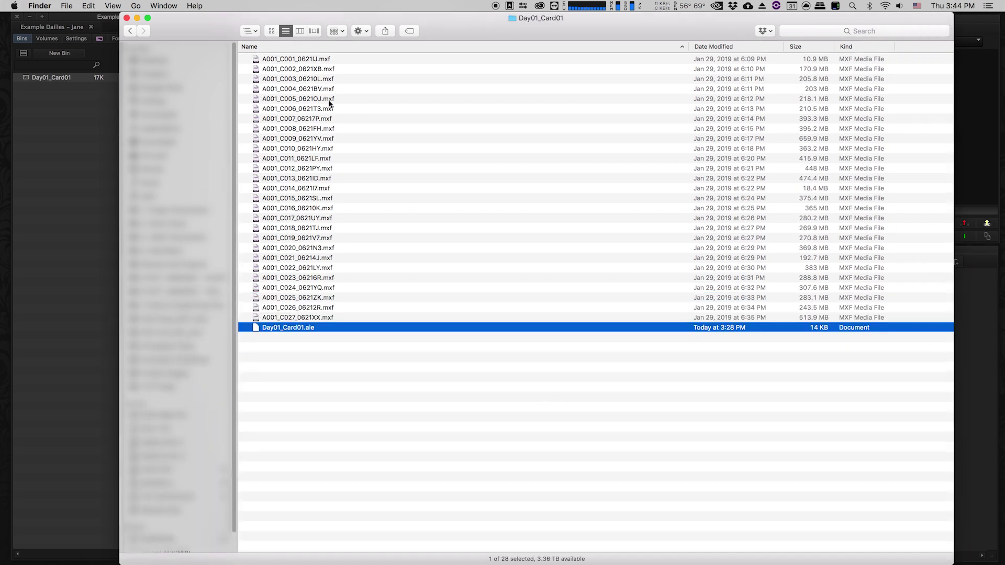
{"action": "left_click", "coordinate": [327, 64]}
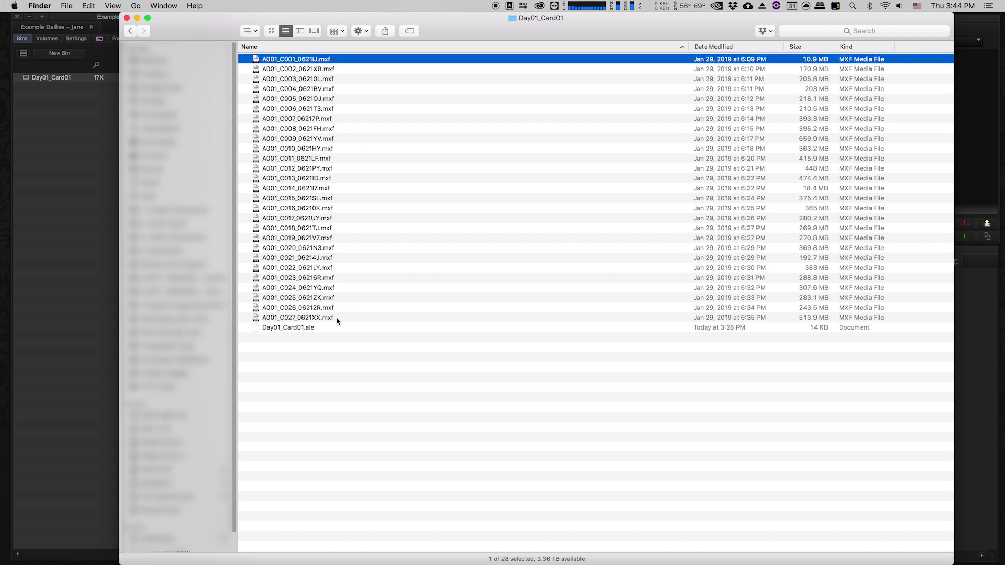
{"action": "left_click", "coordinate": [338, 318], "text": "shift"}
{"action": "right_click", "coordinate": [363, 218]}
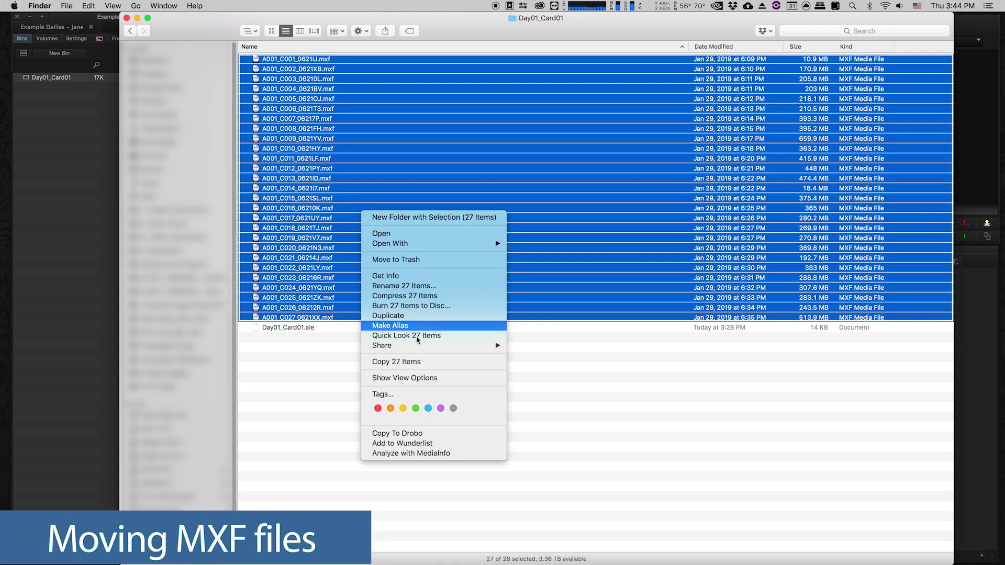
{"action": "left_click", "coordinate": [403, 359]}
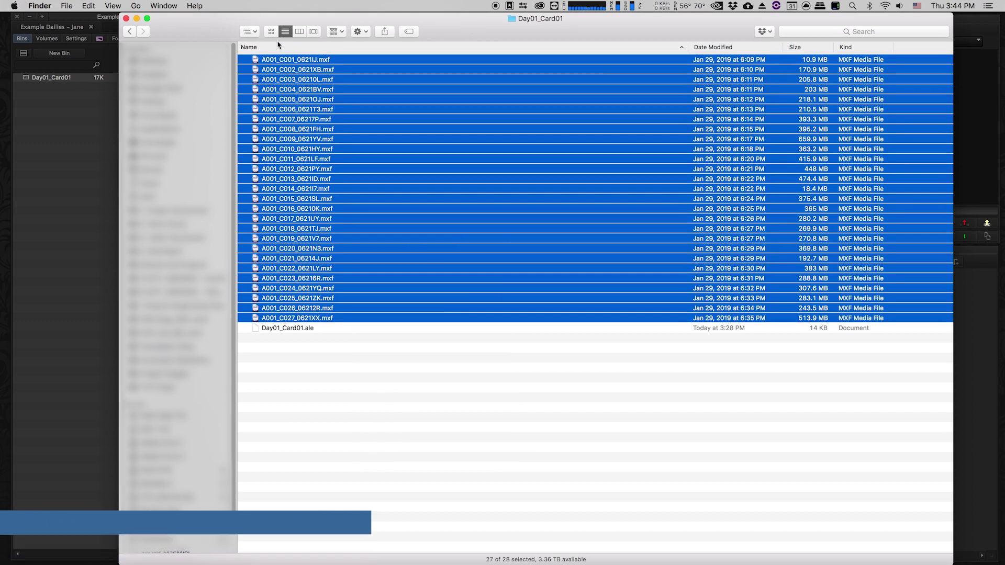
- Create folder 80 inside Avid MediaFiles/MXF and paste the 27 MXF files into it
{"action": "left_click", "coordinate": [299, 31]}
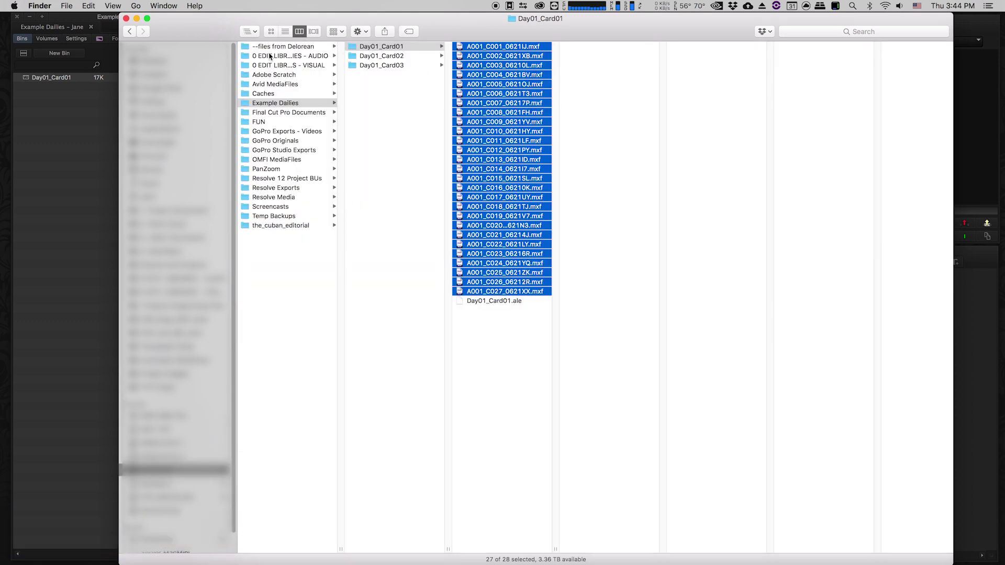
{"action": "key", "text": "Left"}
{"action": "key", "text": "Left"}
{"action": "left_click", "coordinate": [285, 85]}
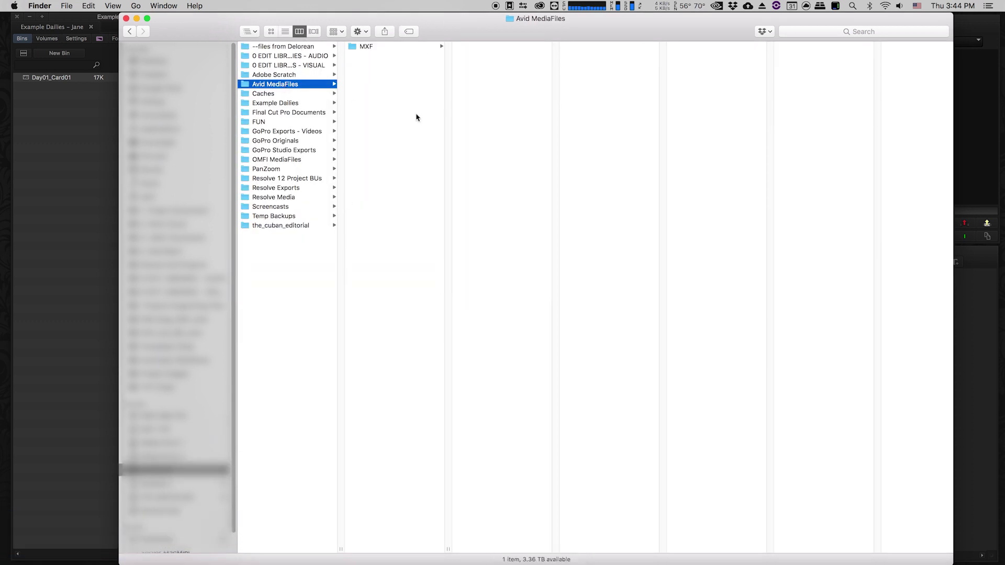
{"action": "left_click", "coordinate": [386, 46]}
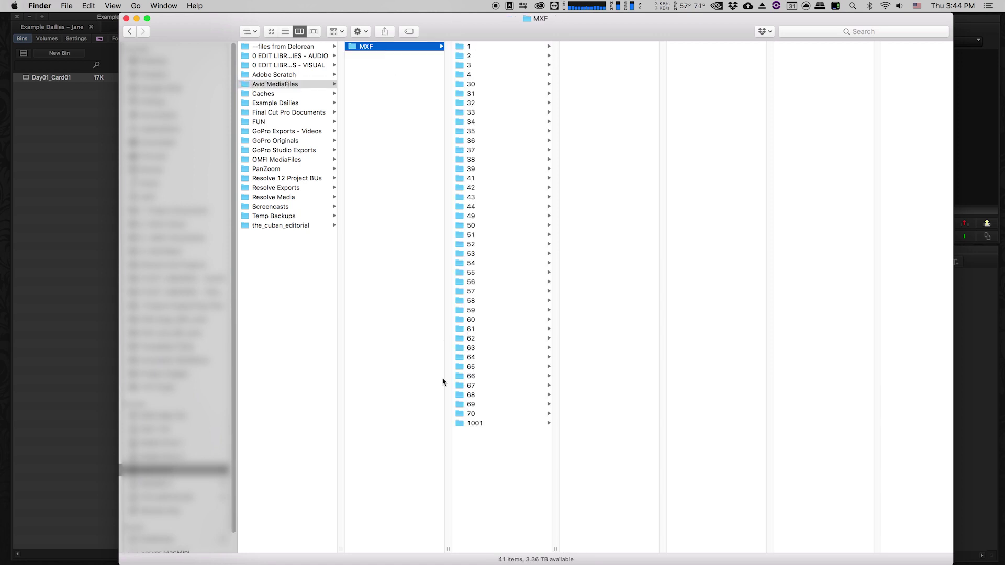
{"action": "right_click", "coordinate": [469, 450]}
{"action": "left_click", "coordinate": [498, 456]}
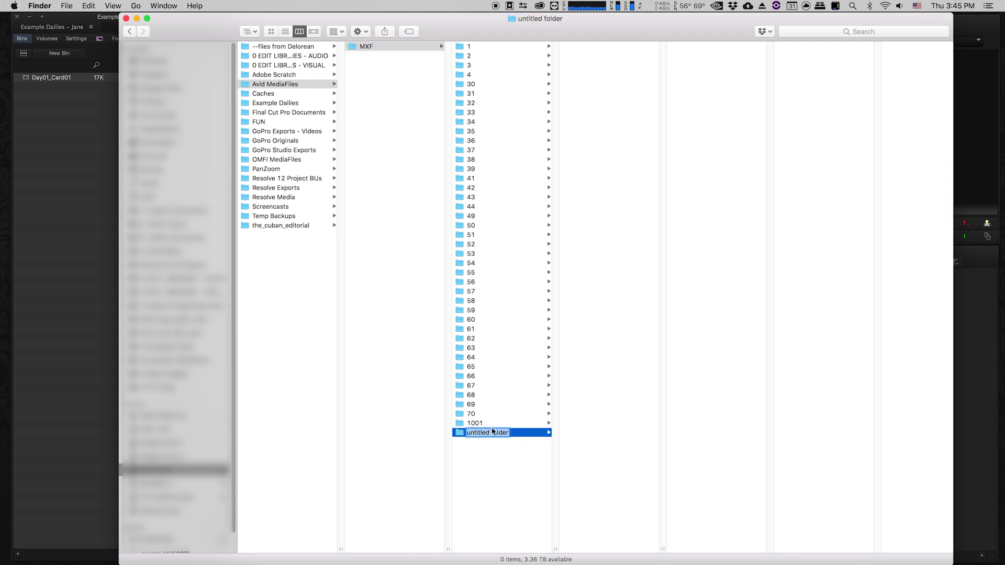
{"action": "type", "text": "80"}
{"action": "key", "text": "Return"}
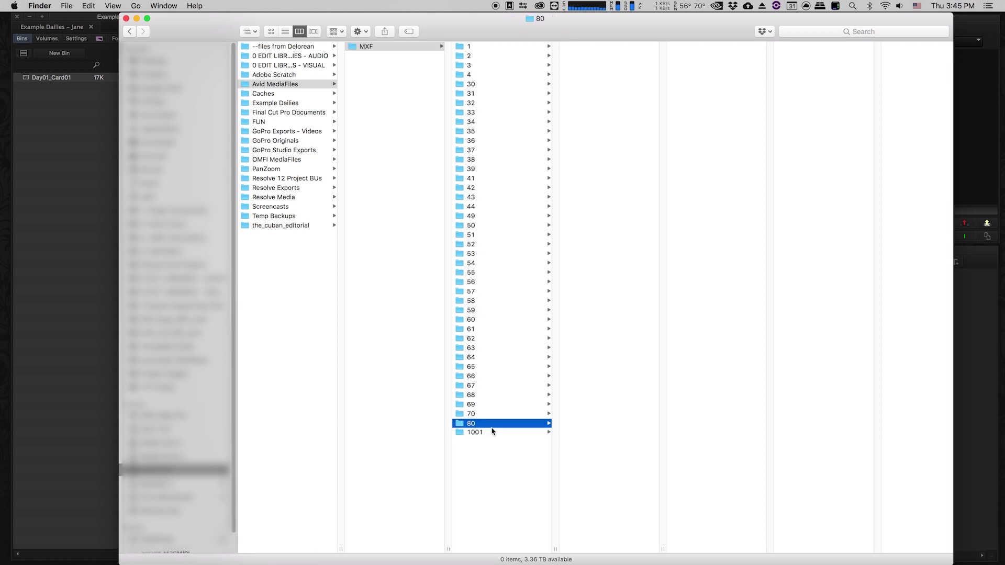
{"action": "right_click", "coordinate": [618, 176]}
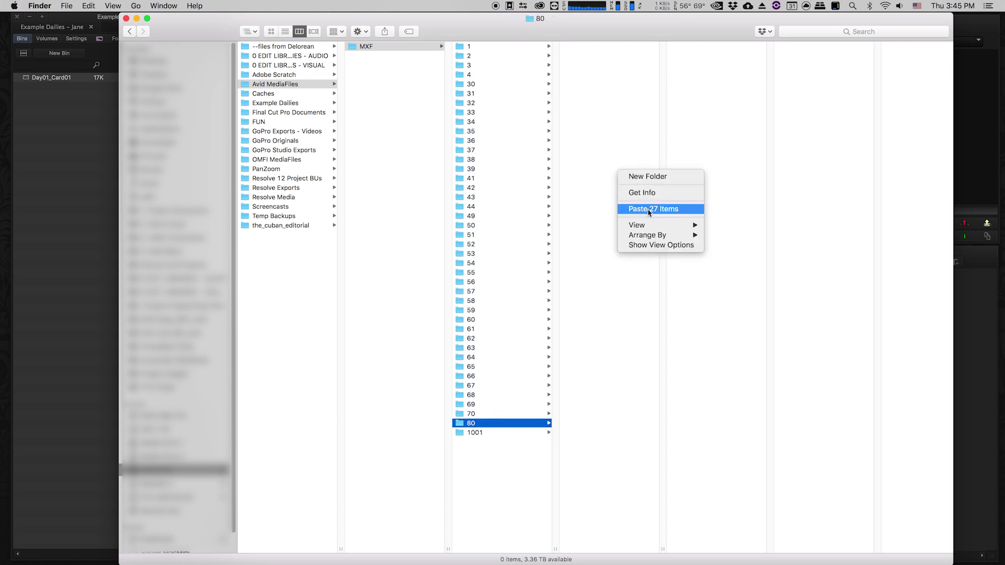
{"action": "left_click", "coordinate": [647, 210]}
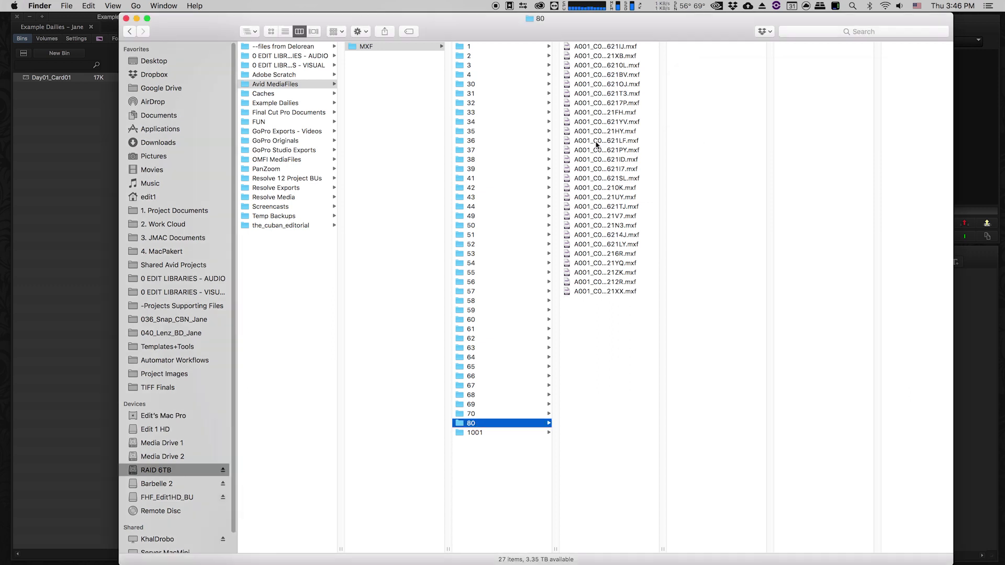
- Select all clips in the Day01_Card01 bin and set Relink to target drive RAID 6TB
{"action": "key", "text": "super+Tab"}
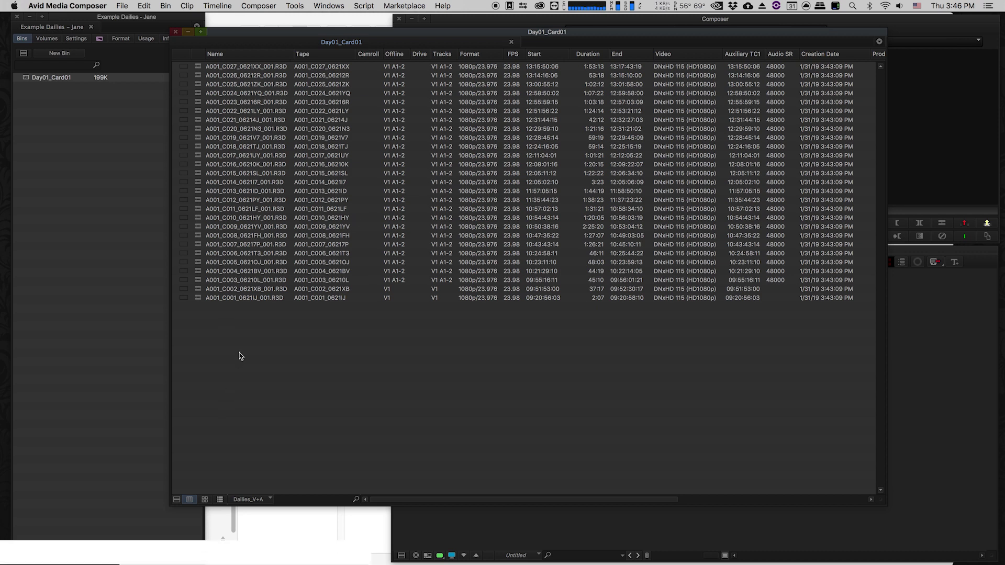
{"action": "key", "text": "super+a"}
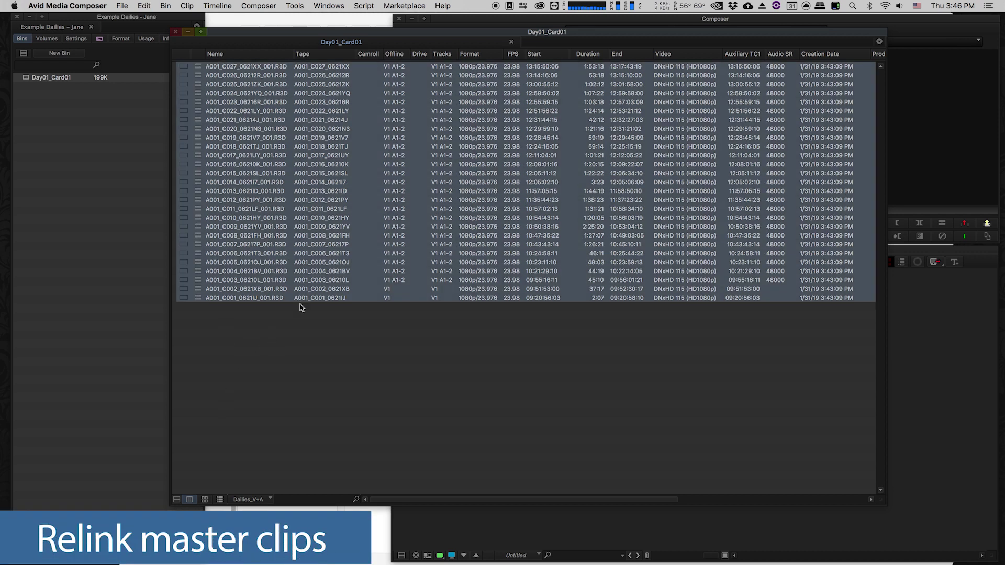
{"action": "right_click", "coordinate": [272, 167]}
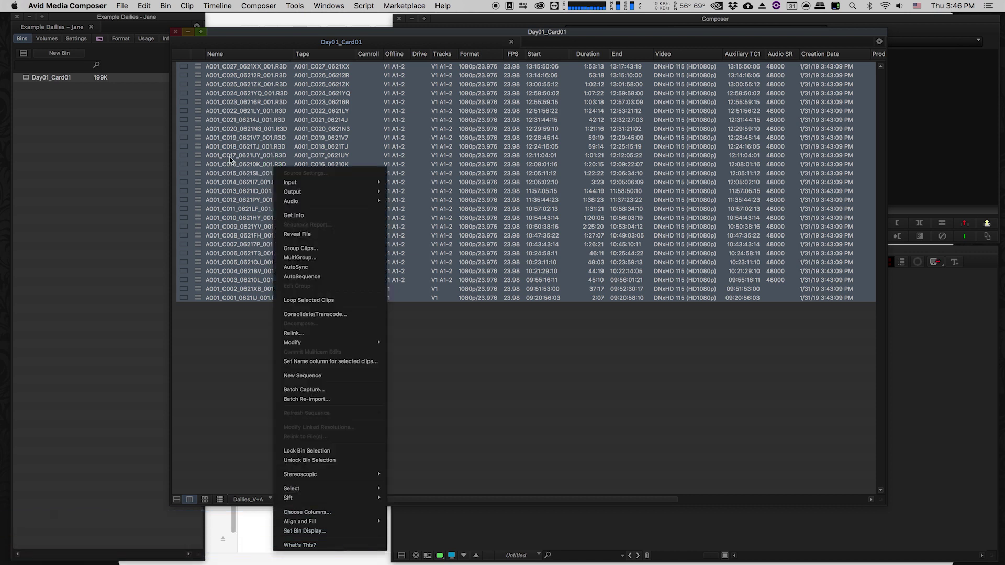
{"action": "left_click", "coordinate": [298, 333]}
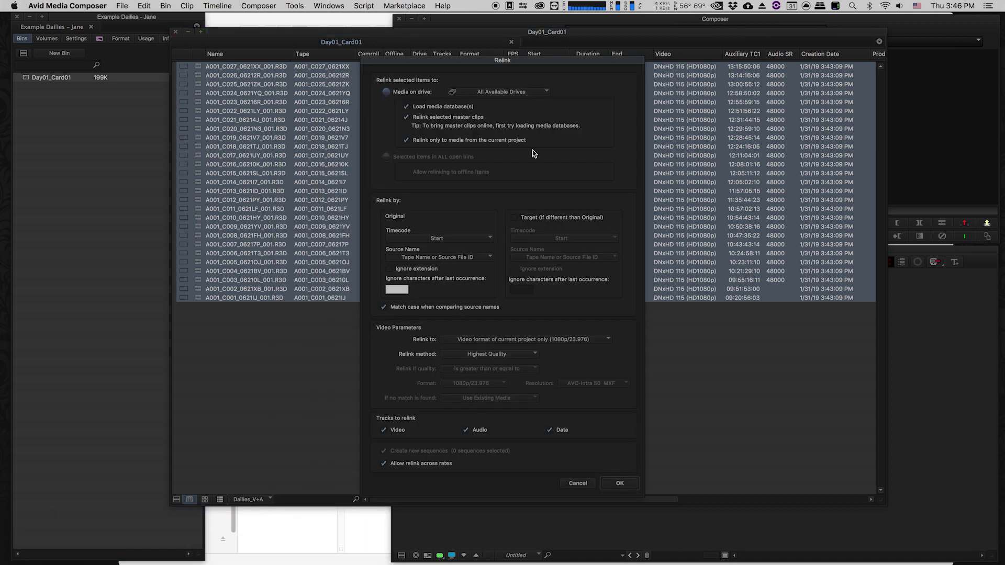
{"action": "left_click", "coordinate": [510, 96]}
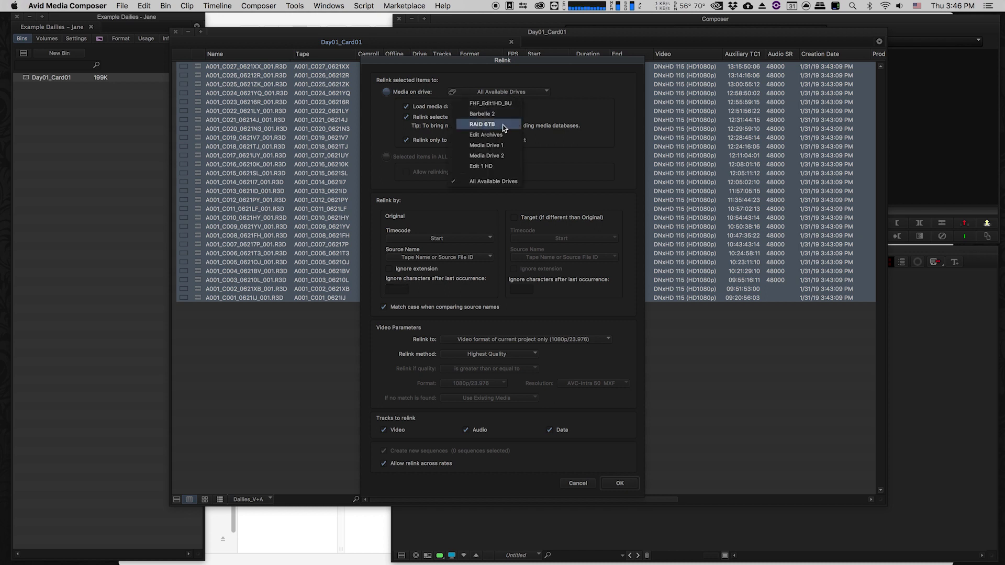
{"action": "left_click", "coordinate": [506, 119]}
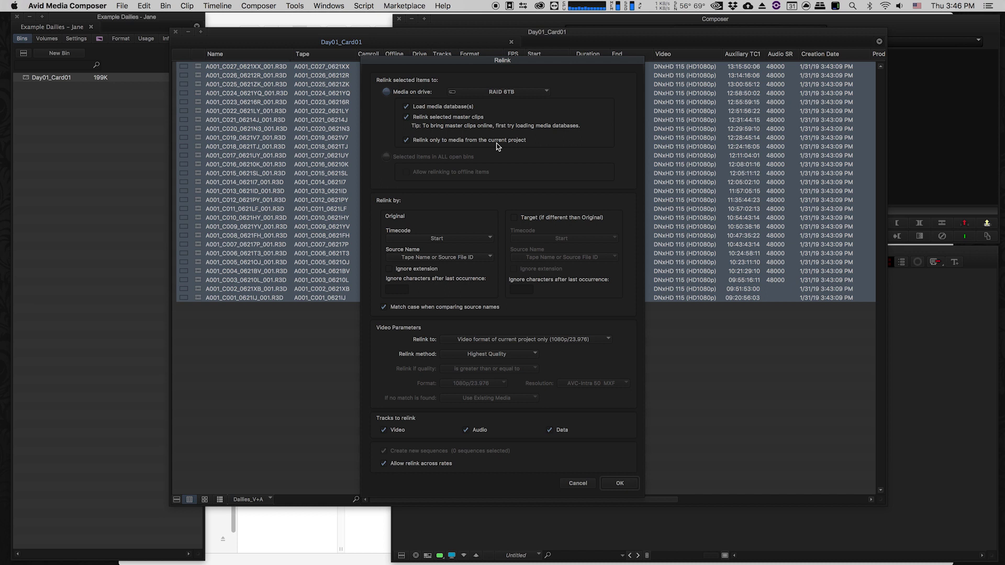
- Clear the project-only and match-case options, choose Any video format, and run the relink
{"action": "left_click", "coordinate": [406, 140]}
{"action": "left_click", "coordinate": [384, 308]}
{"action": "left_click", "coordinate": [509, 342]}
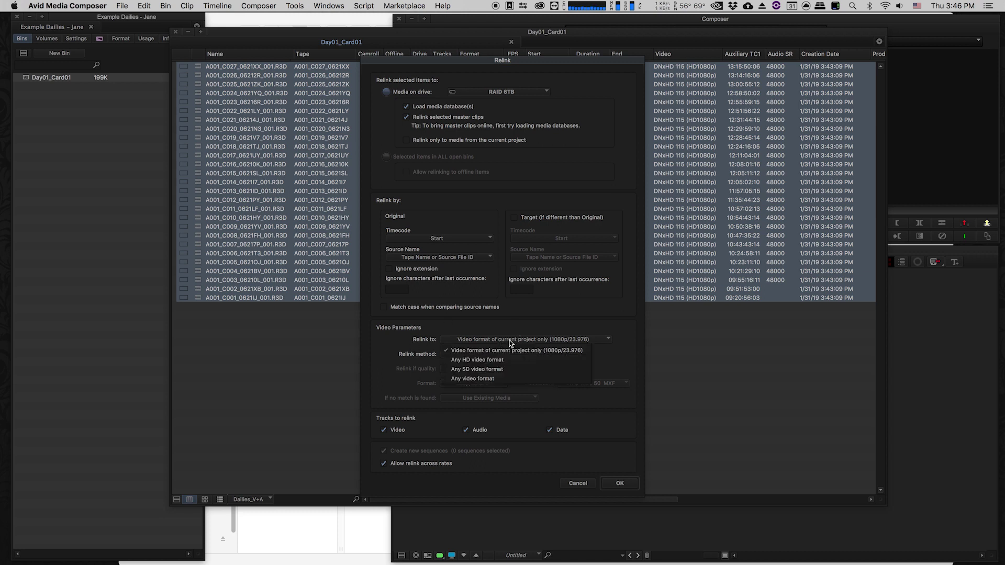
{"action": "left_click", "coordinate": [513, 379]}
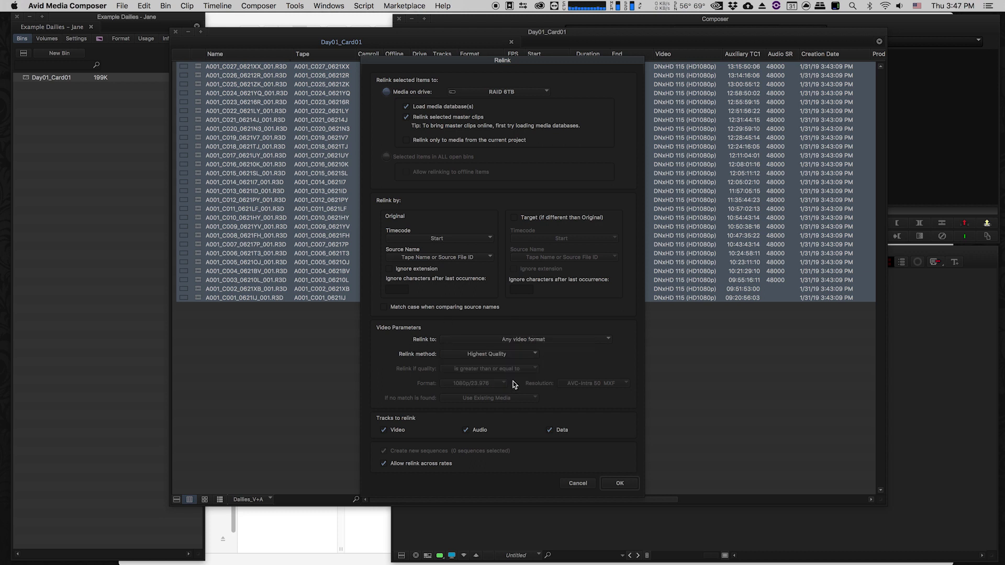
{"action": "left_click", "coordinate": [560, 340]}
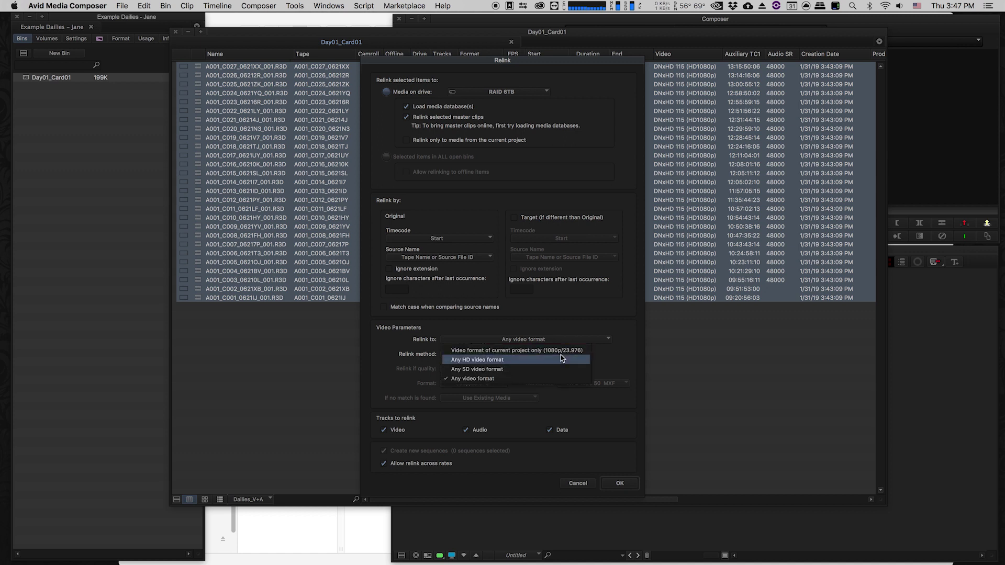
{"action": "left_click", "coordinate": [528, 379]}
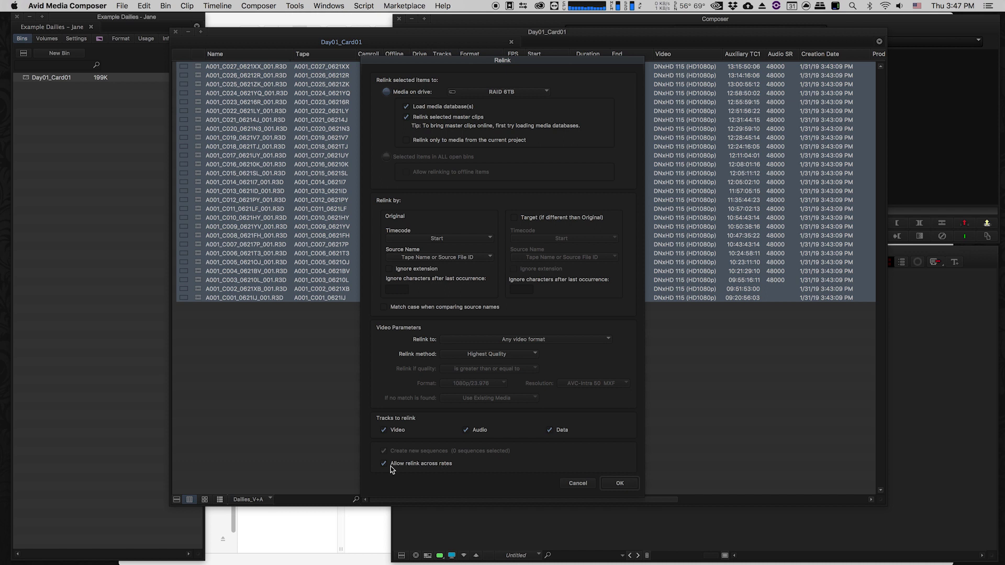
{"action": "left_click", "coordinate": [608, 484]}
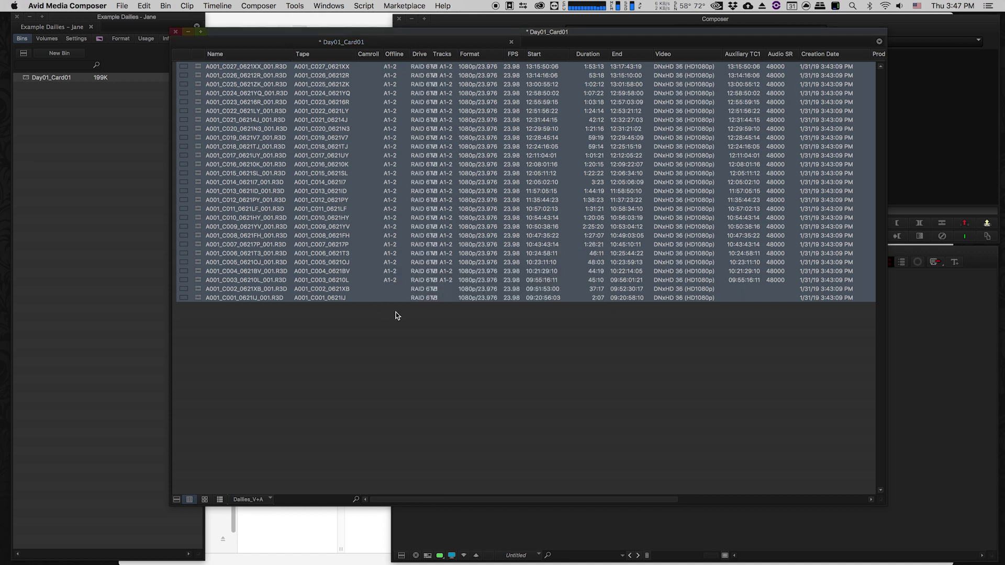
- Deselect the relinked clips and show the bin in the Dailies_V+A view
{"action": "left_click_drag", "start_coordinate": [435, 38], "coordinate": [432, 86]}
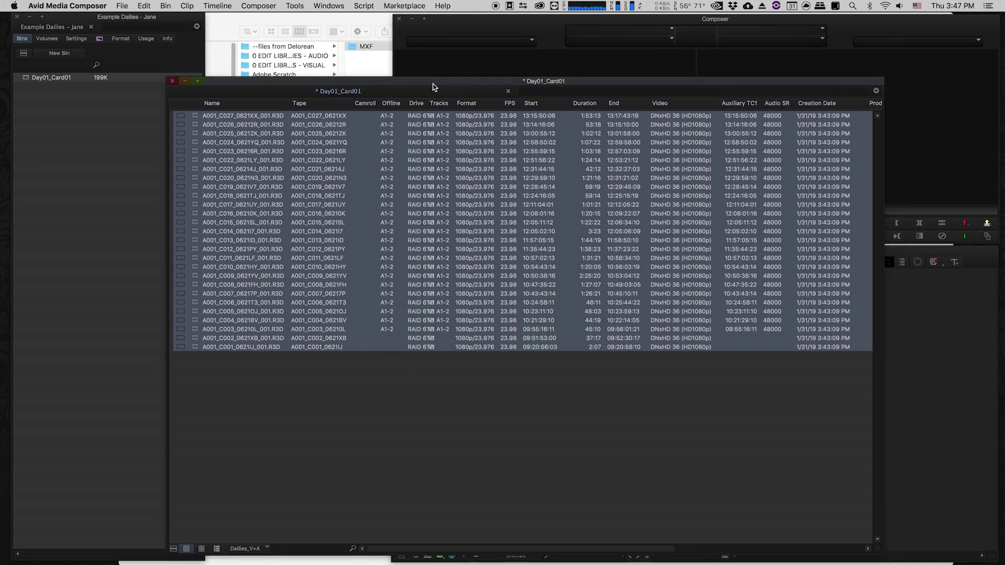
{"action": "left_click", "coordinate": [440, 408]}
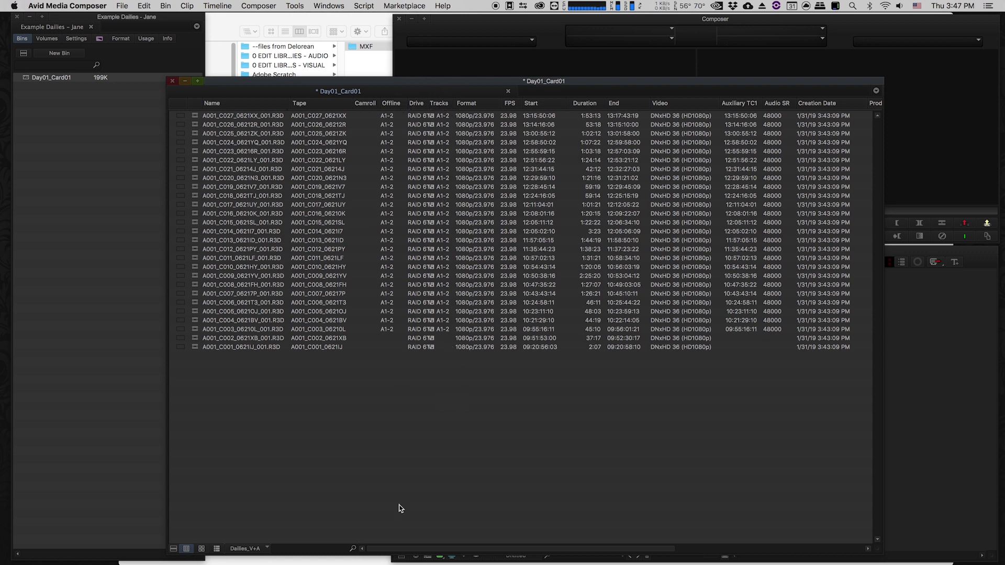
{"action": "left_click", "coordinate": [266, 548]}
{"action": "left_click", "coordinate": [296, 440]}
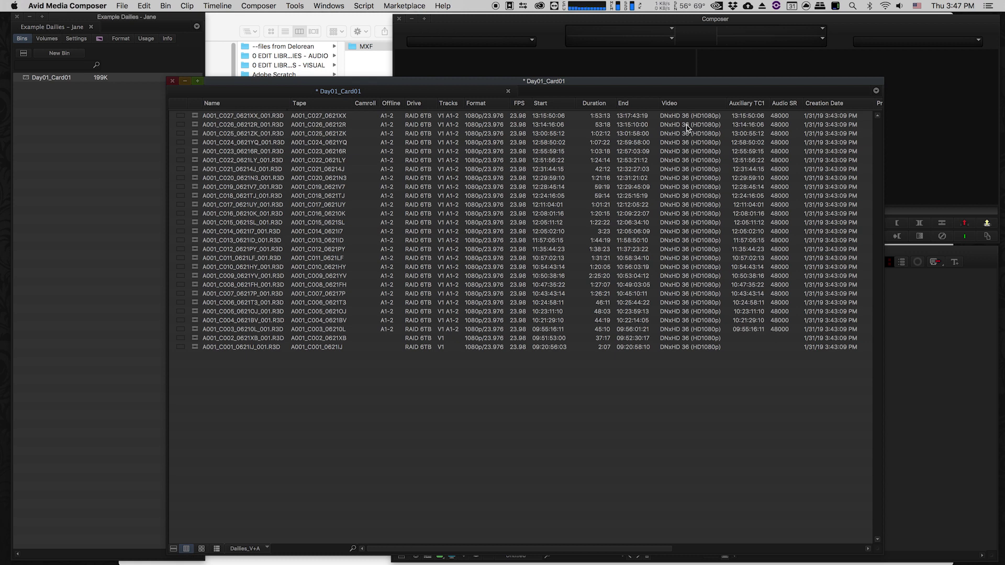
- Load clips A001_C027 and A001_C023 into the source monitor and scrub through them
{"action": "left_click_drag", "start_coordinate": [682, 84], "coordinate": [714, 79]}
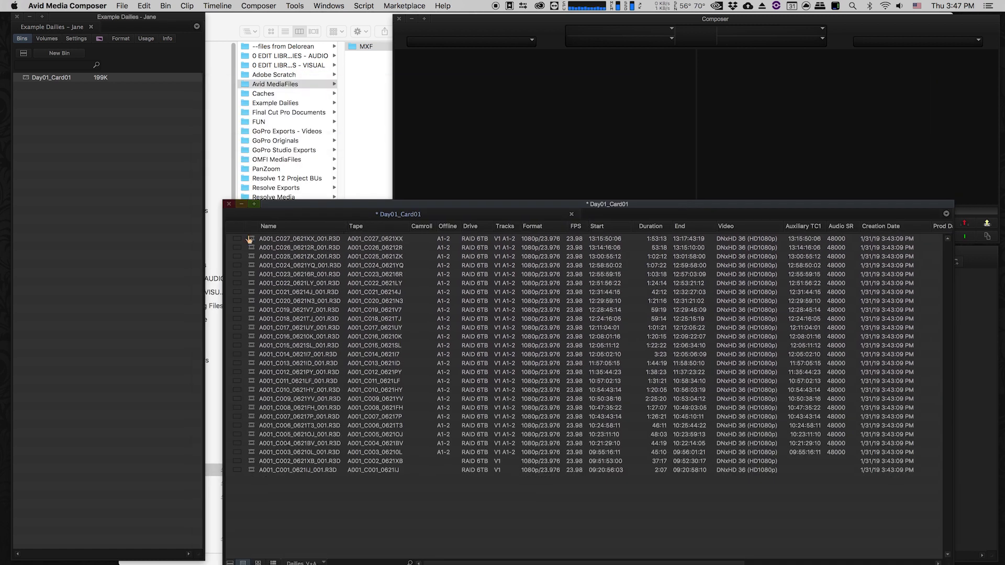
{"action": "double_click", "coordinate": [249, 239]}
{"action": "left_click_drag", "start_coordinate": [496, 213], "coordinate": [516, 215]}
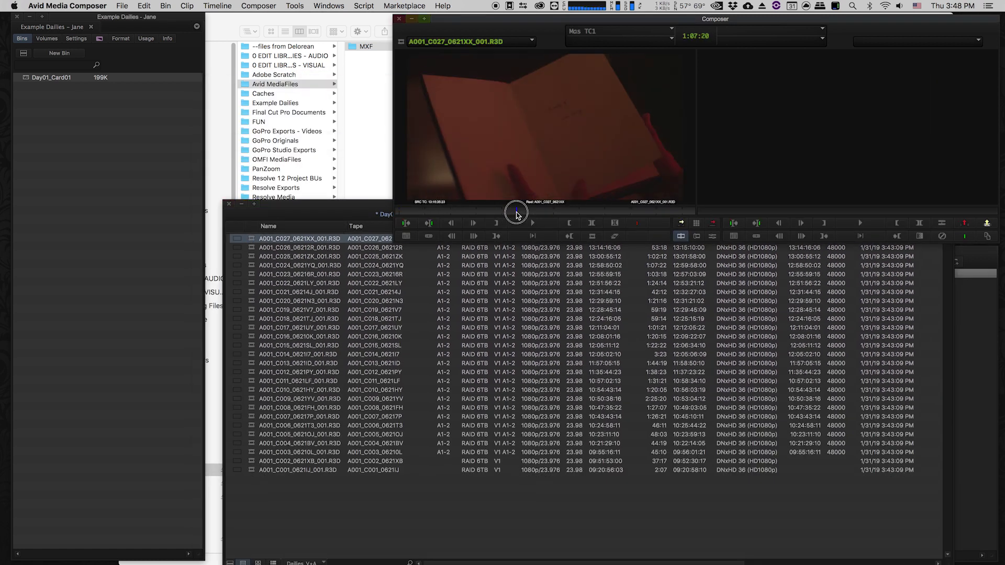
{"action": "double_click", "coordinate": [252, 274]}
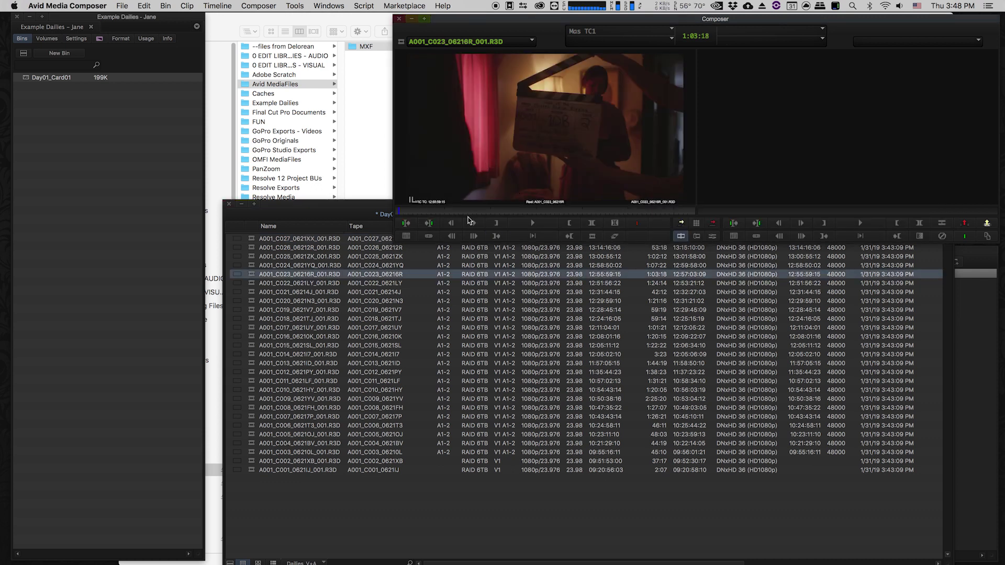
{"action": "left_click_drag", "start_coordinate": [479, 213], "coordinate": [543, 212]}
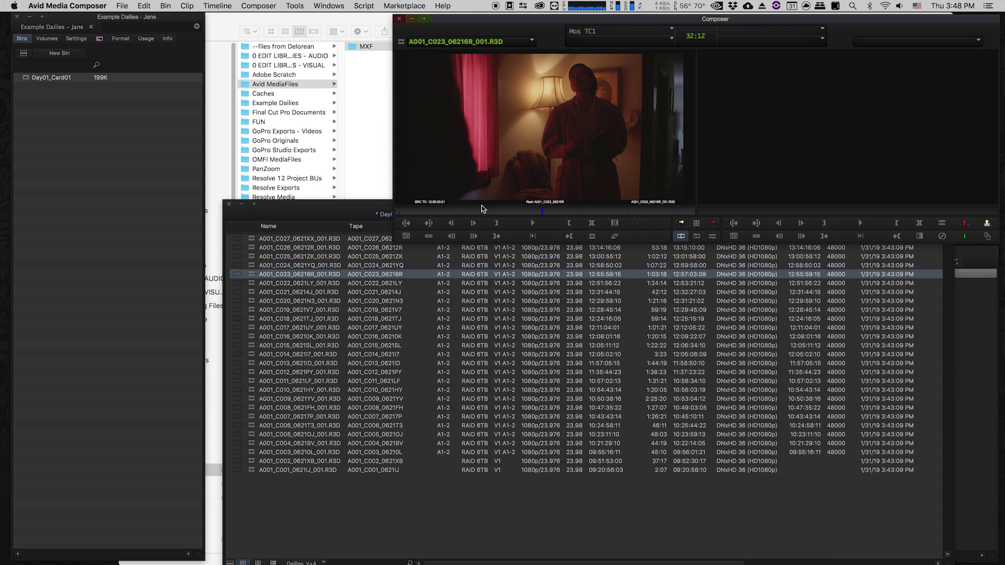
- Load and scrub clips A001_C014 and A001_C012 to confirm playback, then reposition the bin
{"action": "double_click", "coordinate": [252, 354]}
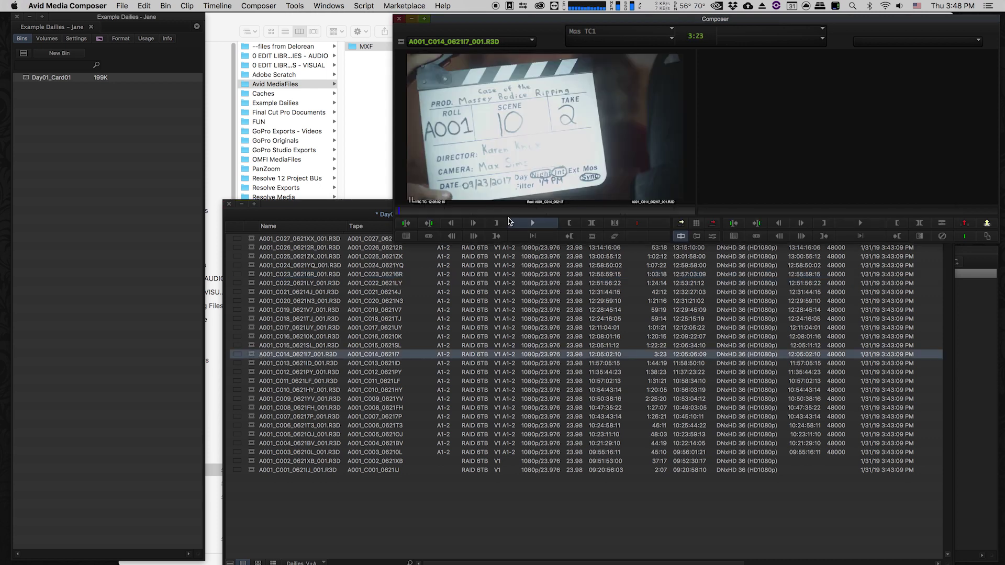
{"action": "left_click_drag", "start_coordinate": [453, 212], "coordinate": [588, 215]}
{"action": "left_click", "coordinate": [255, 373]}
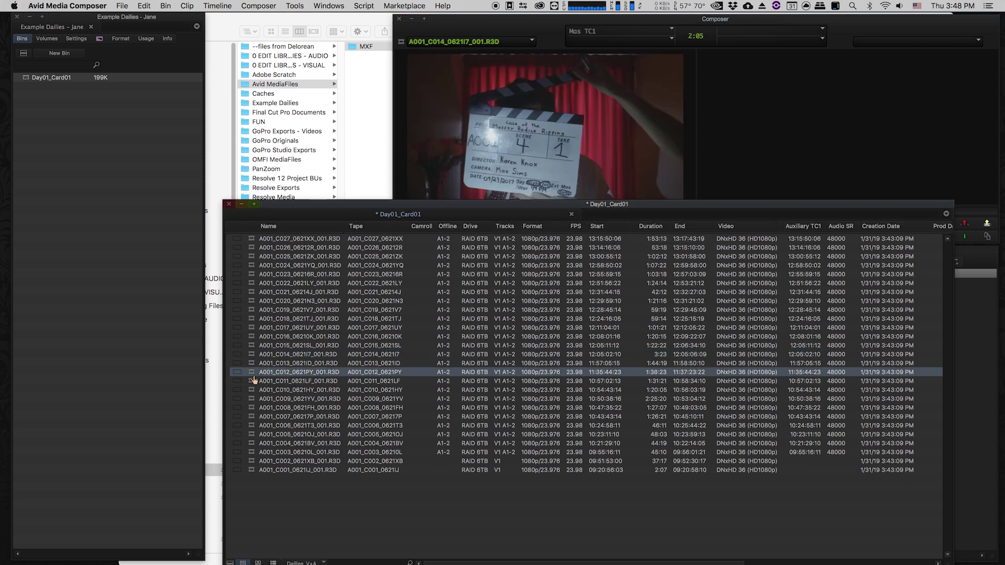
{"action": "double_click", "coordinate": [255, 372]}
{"action": "left_click_drag", "start_coordinate": [471, 212], "coordinate": [498, 212]}
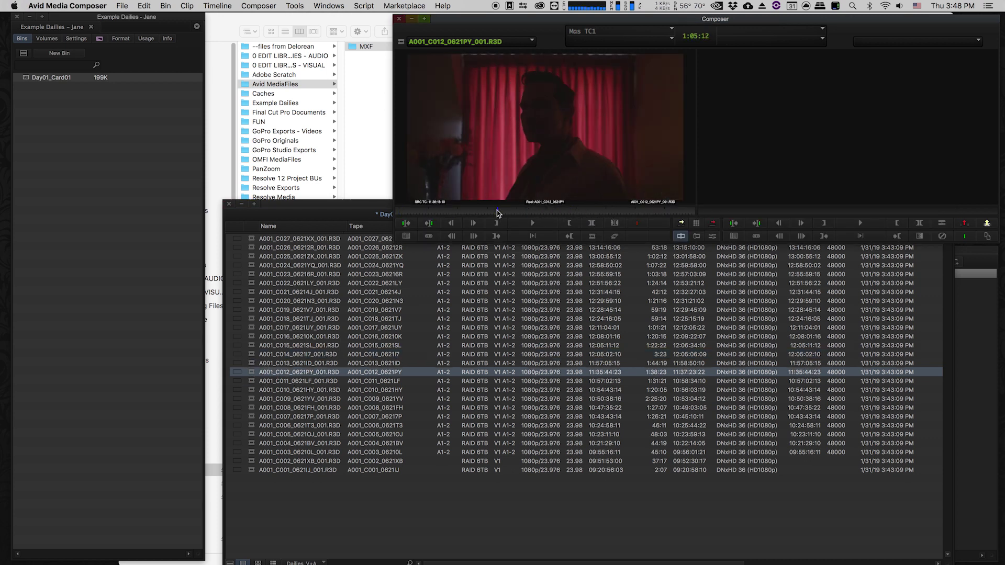
{"action": "left_click", "coordinate": [346, 208]}
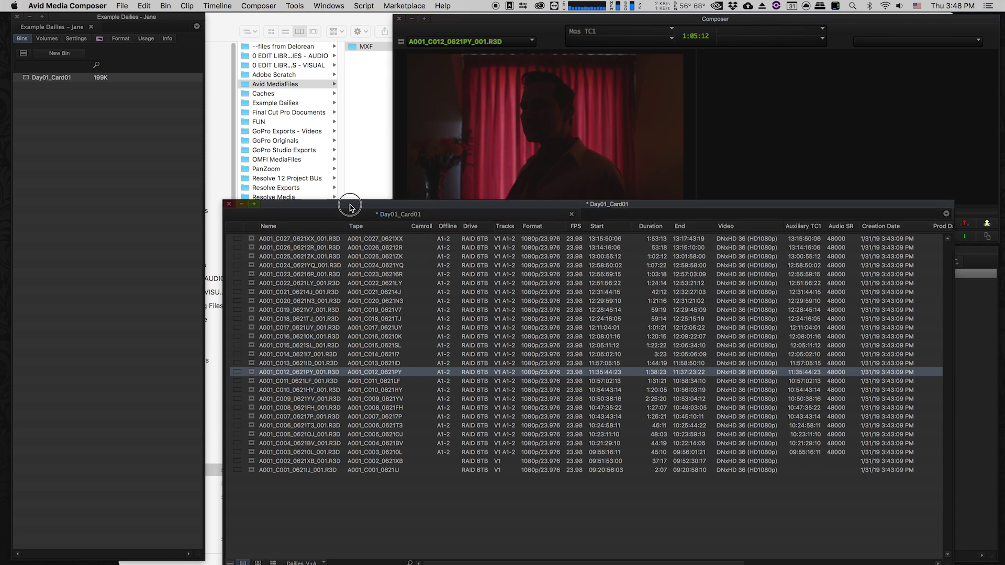
{"action": "mouse_move", "coordinate": [350, 204]}
{"action": "left_mouse_down"}
{"action": "mouse_move", "coordinate": [359, 179]}
{"action": "mouse_move", "coordinate": [347, 218]}
{"action": "mouse_move", "coordinate": [349, 187]}
{"action": "left_mouse_up"}
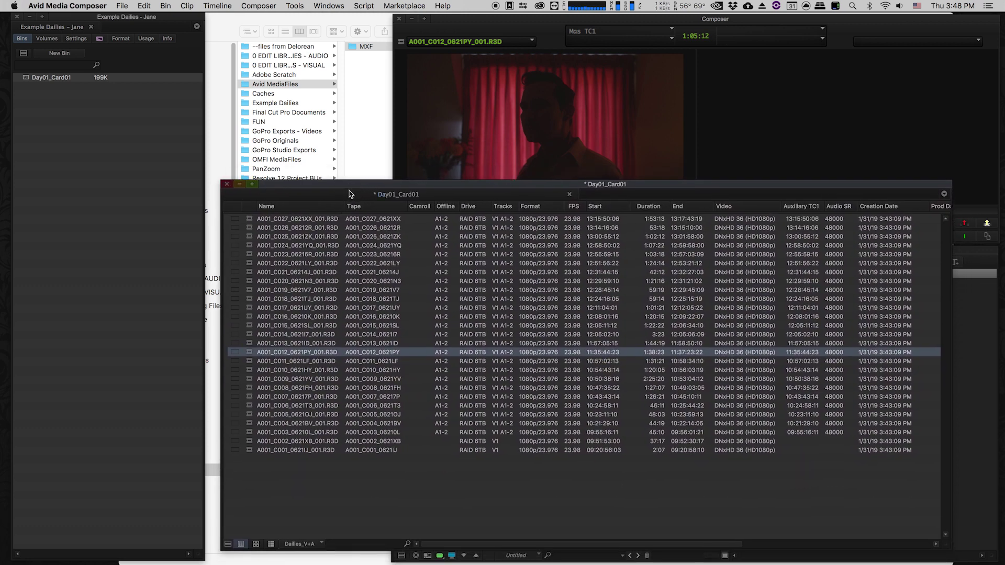